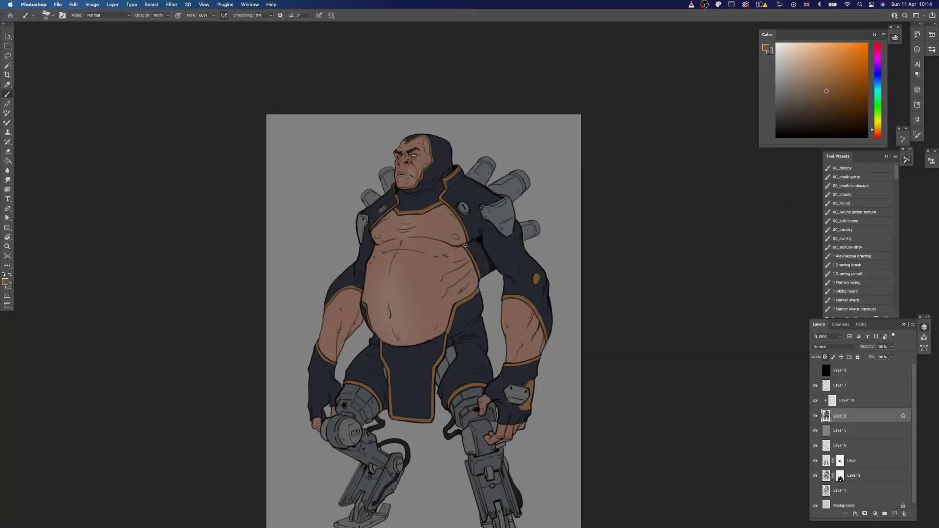
Paint orange trim lines along the side of the character's hood and down the front of the collar.
key("z")
left_click_drag(489, 275, 470, 345)
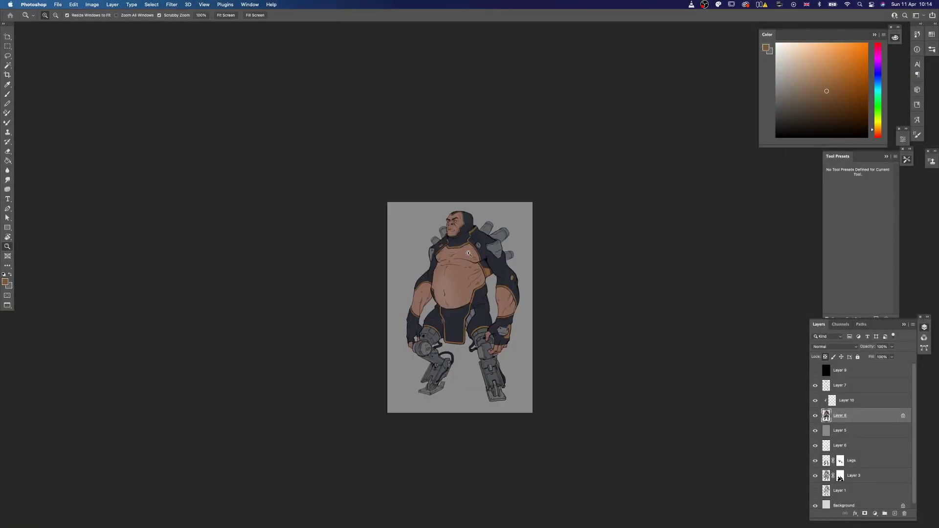
left_click_drag(464, 248, 496, 245)
key("b")
left_click_drag(469, 171, 473, 191)
key("bracketleft")
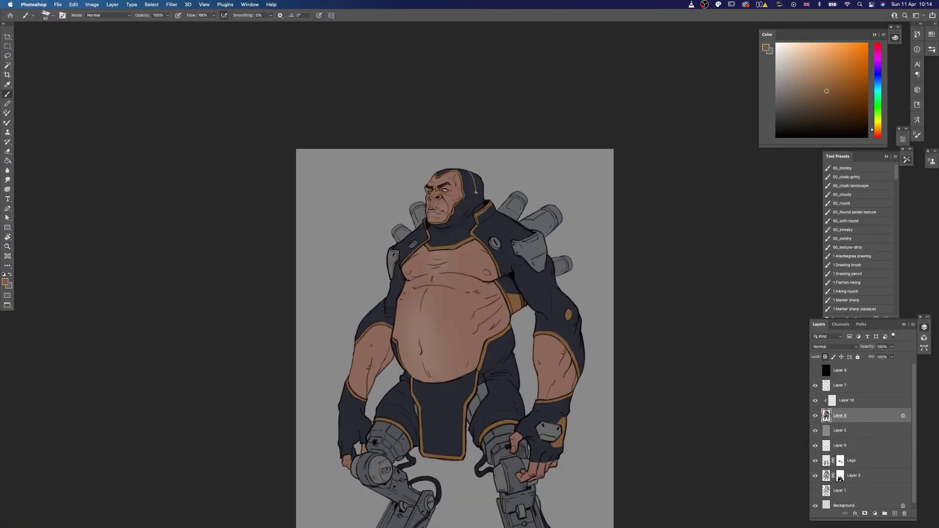
left_click_drag(442, 229, 442, 245)
key("z")
left_click_drag(449, 252, 430, 261)
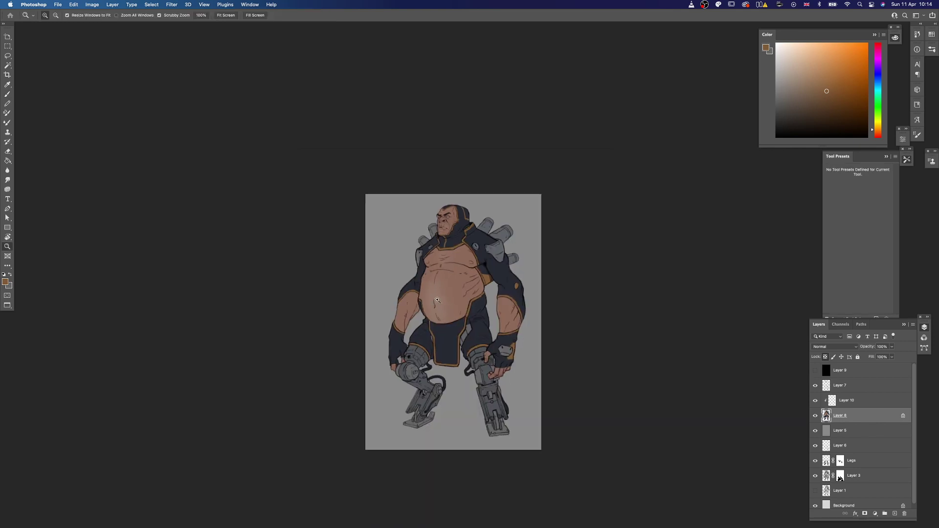
Extend the canvas upward above the character's head with the Crop tool.
left_click_drag(483, 307, 508, 311)
left_click_drag(495, 462, 496, 432)
mouse_move(497, 431)
left_mouse_down()
mouse_move(486, 441)
mouse_move(459, 391)
left_mouse_up()
left_click_drag(459, 391, 443, 390)
key("c")
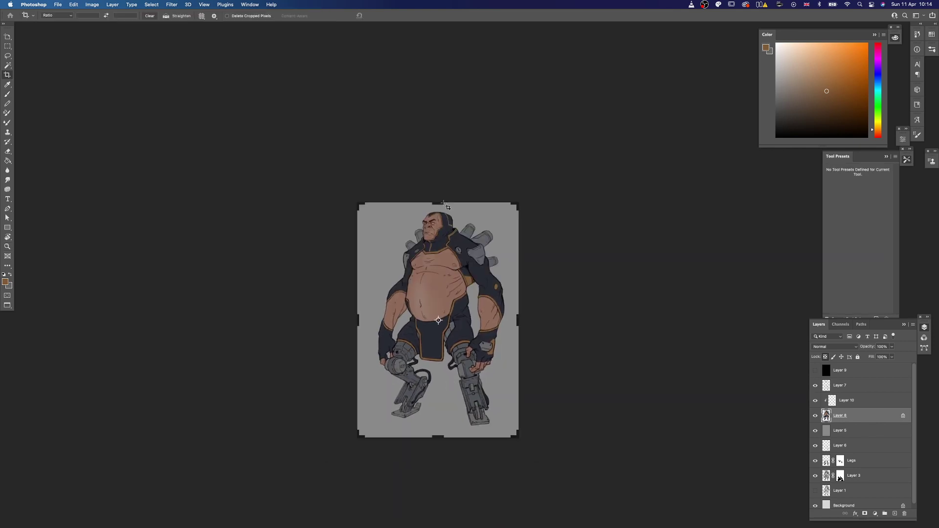
left_click_drag(444, 202, 444, 178)
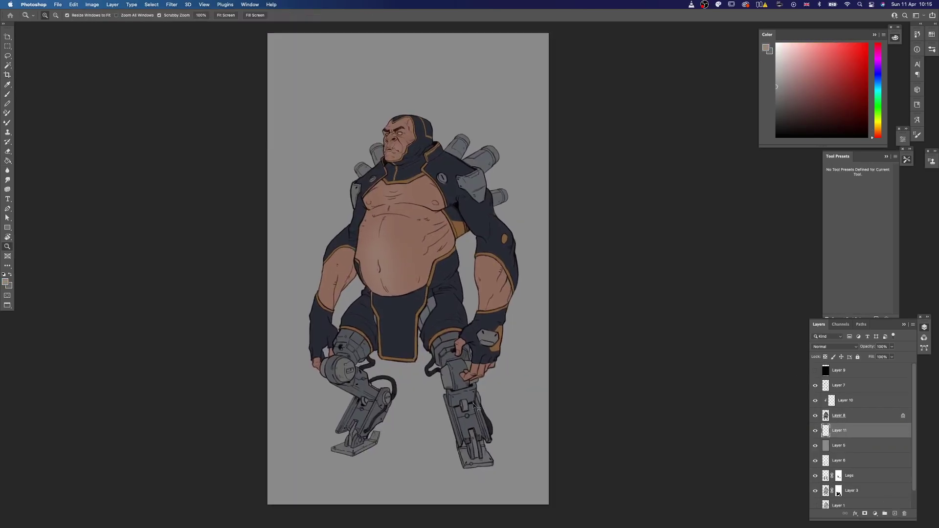
Select Layer 8, the layer that holds the character.
mouse_move(476, 377)
left_mouse_down()
mouse_move(467, 371)
mouse_move(477, 373)
left_mouse_up()
left_click(849, 415)
left_click(849, 402)
left_click(849, 416)
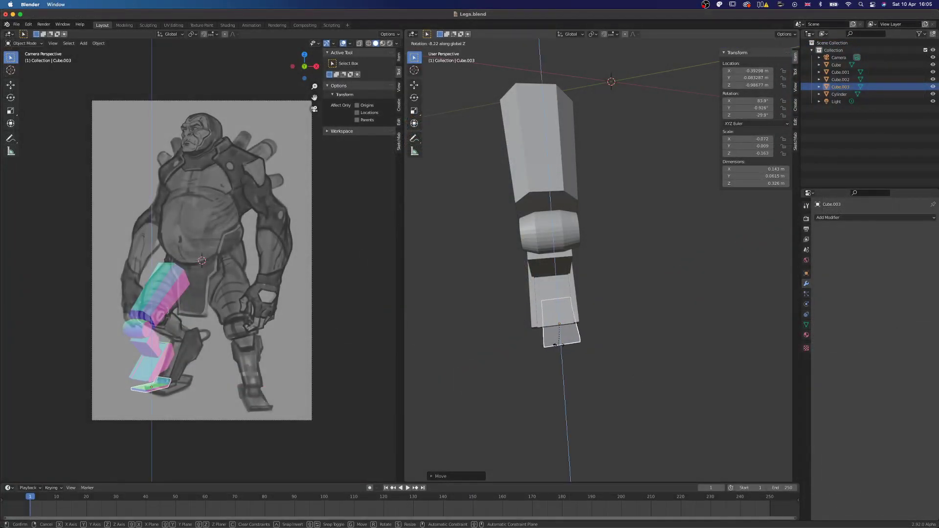
In Blender, confirm the foot plate's rotation about the global Z axis and deselect it.
left_click(558, 345)
middle_click_drag(558, 345, 608, 339)
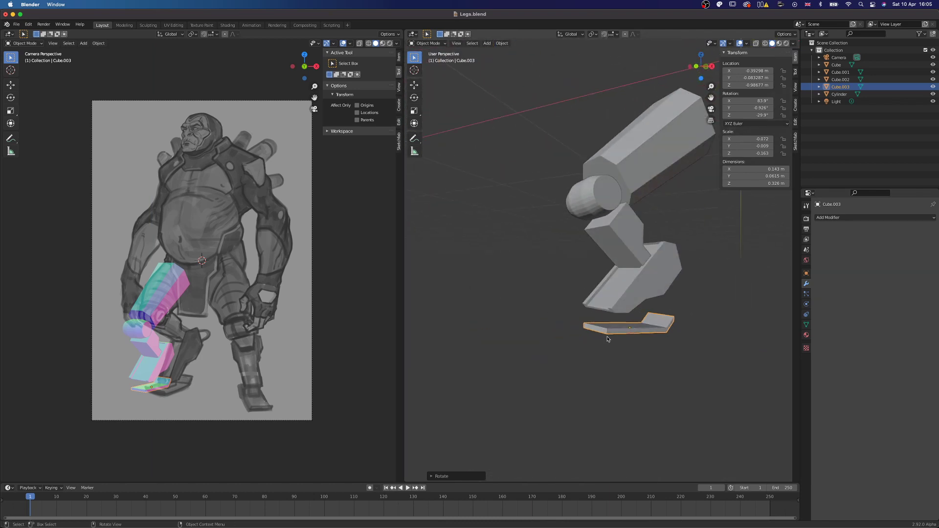
left_click(517, 320)
Move the lower shin block of the mechanical leg slightly along its local X axis.
middle_click_drag(518, 320, 533, 298)
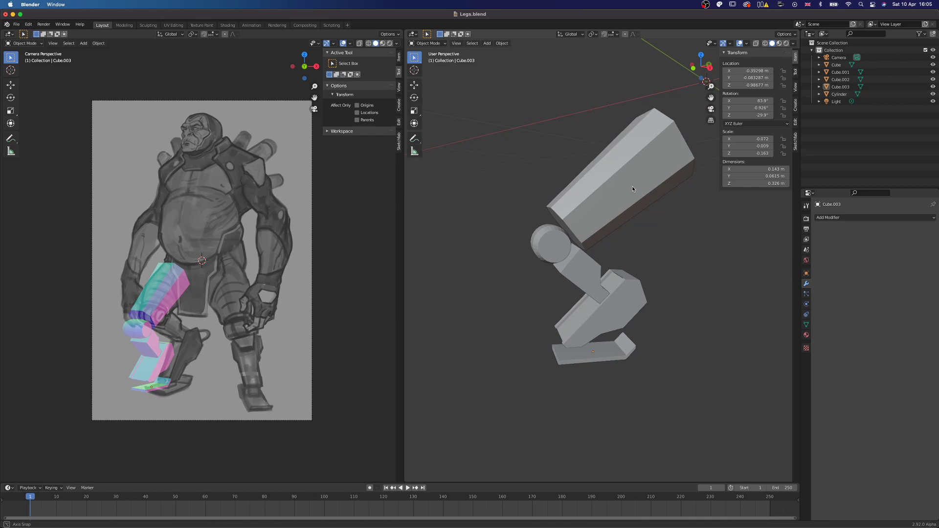
middle_click_drag(632, 186, 563, 235, "shift")
middle_click_drag(562, 235, 568, 192)
scroll(568, 192, "down", 3)
left_click(561, 333)
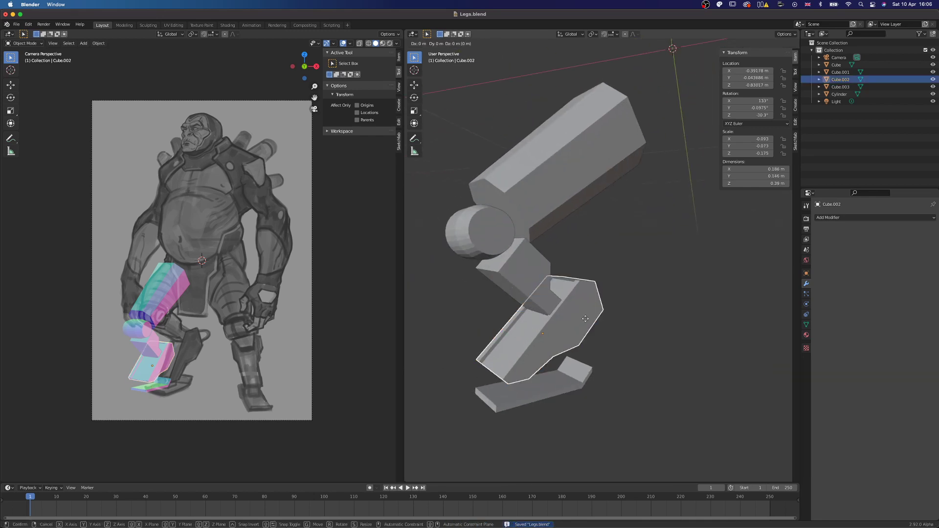
key("g")
key("x")
key("x")
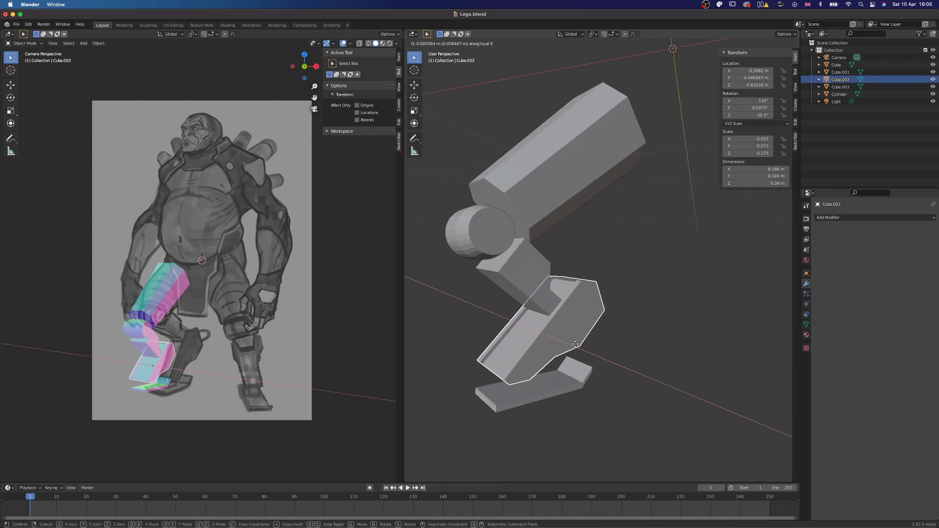
left_click(607, 275)
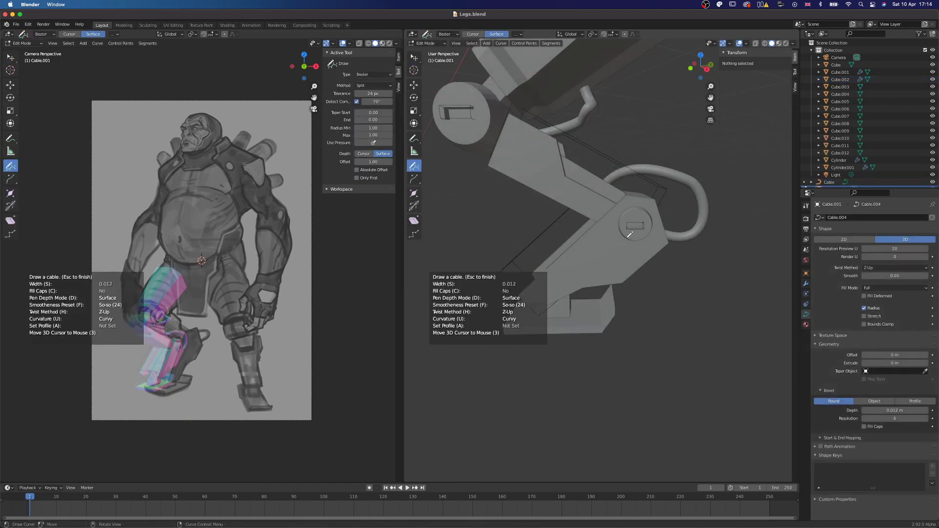
Draw a cable on the shin surface from the round ankle joint down toward the foot and finish the curve.
left_click_drag(633, 232, 537, 295)
mouse_move(634, 328)
middle_mouse_down()
mouse_move(659, 295)
mouse_move(638, 254)
middle_mouse_up()
key("Escape")
key("Tab")
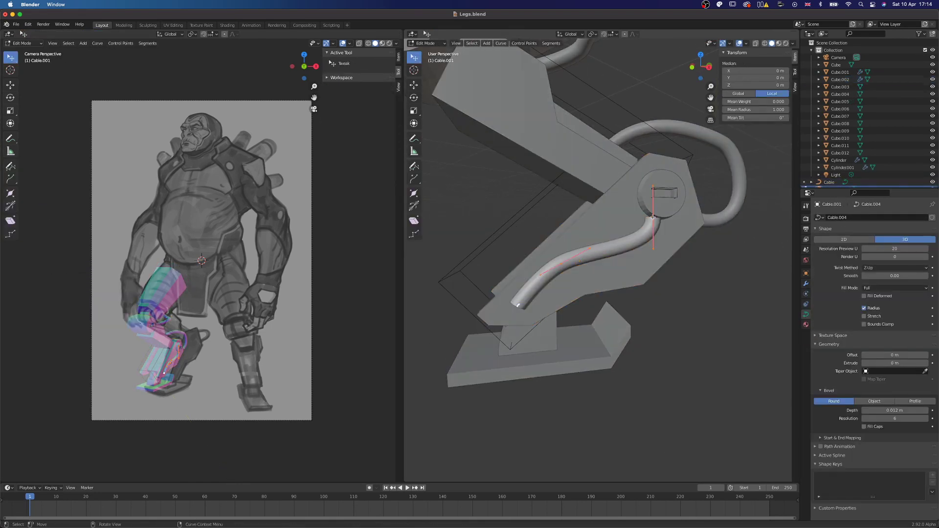
scroll(651, 230, "up", 5)
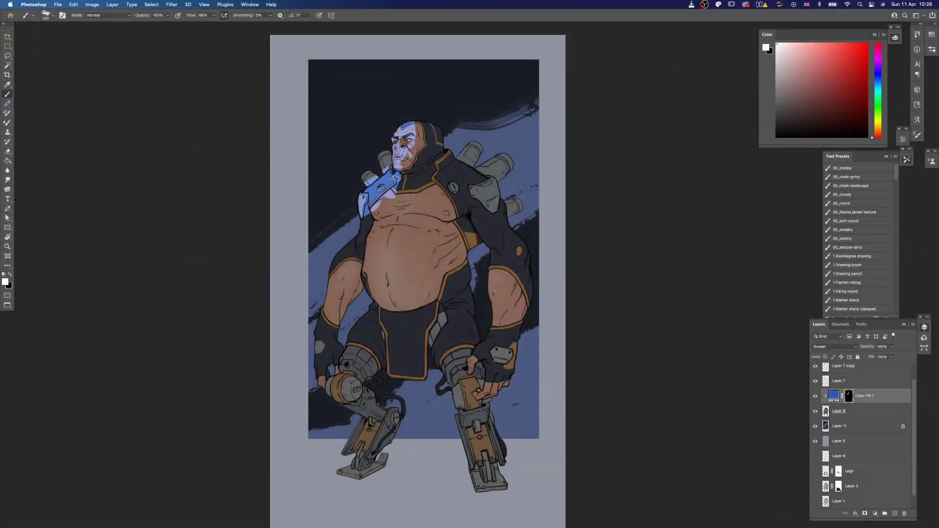
In Photoshop, paint the Color Fill 1 mask to spread blue light over the torso, loincloth and bent leg.
mouse_move(411, 198)
left_mouse_down()
mouse_move(392, 215)
mouse_move(418, 231)
mouse_move(350, 260)
mouse_move(337, 277)
mouse_move(358, 343)
mouse_move(372, 269)
mouse_move(431, 220)
mouse_move(416, 293)
mouse_move(392, 318)
mouse_move(444, 230)
left_mouse_up()
key("super+z")
key("super+z")
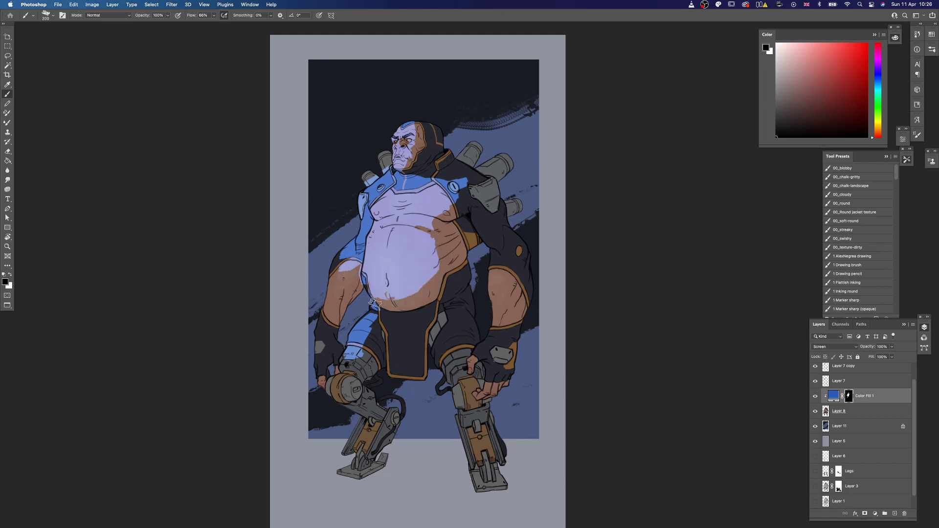
mouse_move(386, 313)
left_mouse_down()
mouse_move(391, 337)
mouse_move(382, 318)
mouse_move(353, 347)
left_mouse_up()
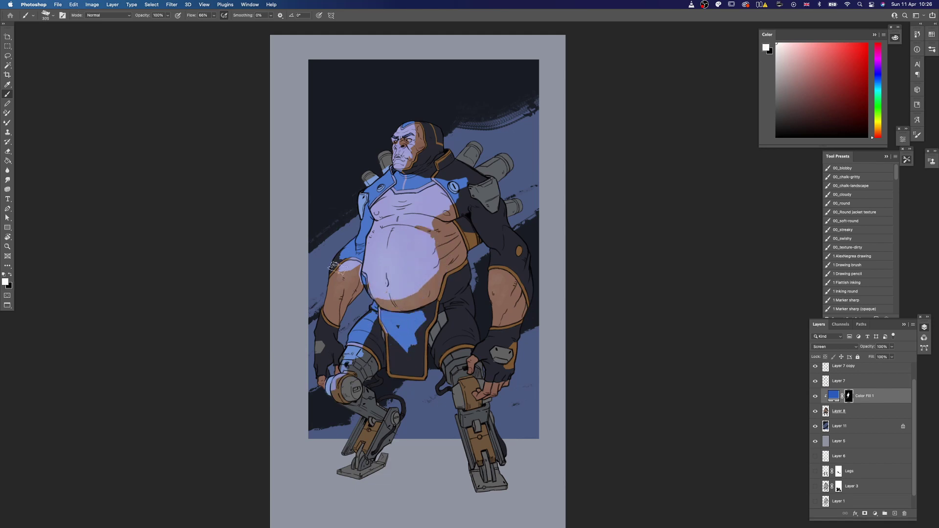
left_click(499, 338, "super")
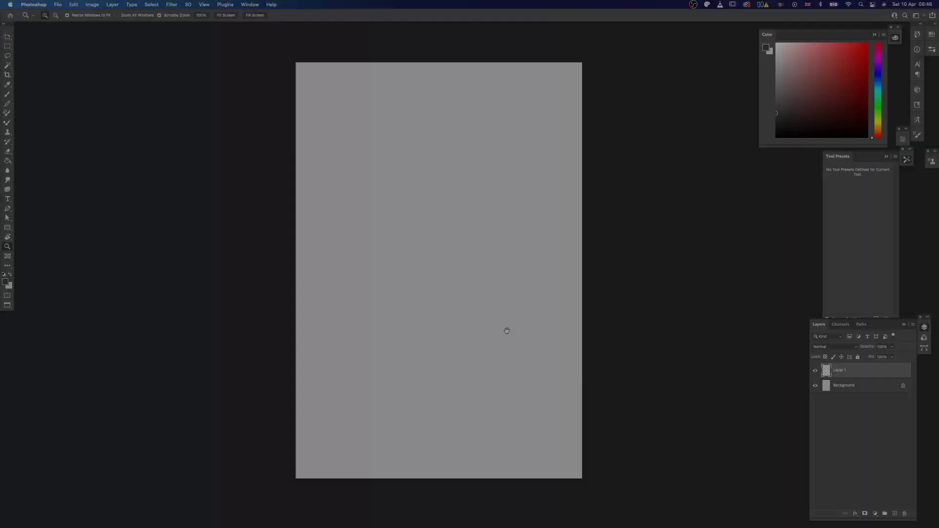
Sketch a rough oval head near the top of Layer 1 and refine it with Free Transform and the Eraser.
left_click_drag(505, 329, 522, 330)
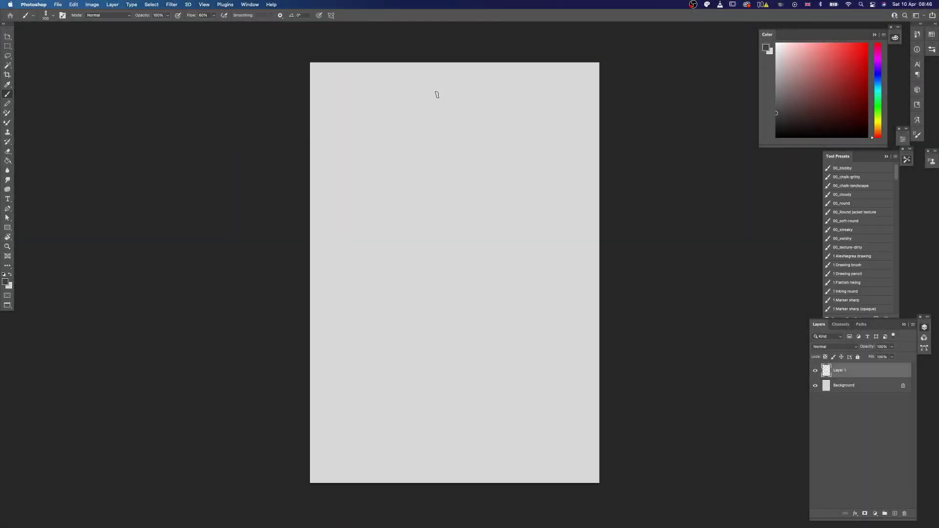
mouse_move(435, 108)
left_mouse_down()
mouse_move(468, 87)
mouse_move(451, 128)
left_mouse_up()
left_click_drag(470, 92, 451, 144)
key("super+t")
key("Return")
key("e")
left_click_drag(427, 104, 457, 132)
Sketch the oval ribcage, the curved spine and a boxy pelvis beneath the head.
key("b")
left_click_drag(454, 127, 450, 211)
mouse_move(433, 147)
left_mouse_down()
mouse_move(490, 134)
mouse_move(488, 202)
left_mouse_up()
left_click_drag(503, 143, 495, 199)
mouse_move(449, 169)
left_mouse_down()
mouse_move(438, 254)
mouse_move(483, 296)
left_mouse_up()
left_click_drag(492, 260, 501, 290)
left_click_drag(444, 298, 489, 297)
left_click_drag(435, 285, 493, 267)
left_click_drag(439, 250, 448, 265)
Shorten the sketched figure slightly from its lower end with Free Transform.
key("super+t")
left_click_drag(463, 311, 463, 289)
key("Return")
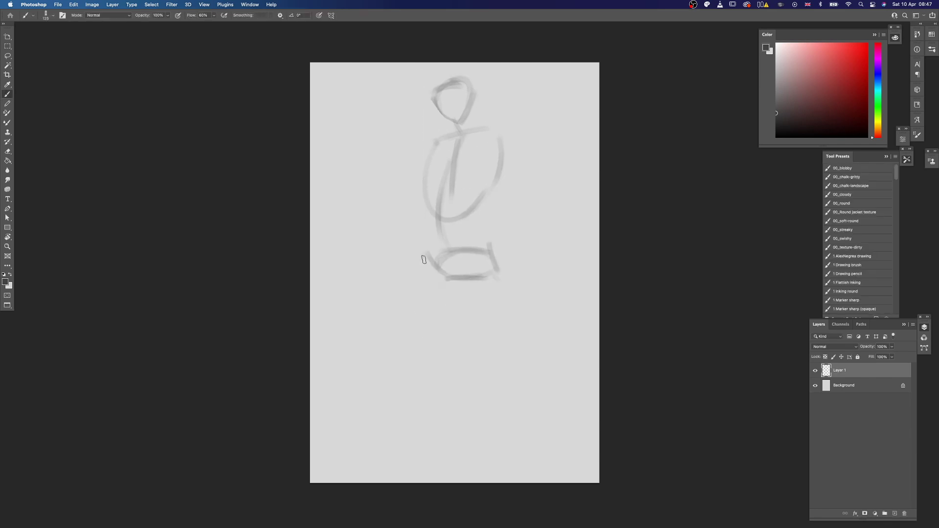
Sketch the side of the pelvis and, with a smaller brush, crossing ground perspective lines near the canvas bottom.
left_click_drag(424, 257, 437, 282)
key("bracketleft")
key("bracketleft")
key("bracketleft")
key("bracketleft")
left_click_drag(398, 460, 540, 426)
left_click_drag(470, 440, 575, 453)
left_click_drag(408, 435, 467, 438)
Sketch the bent leg and the straighter far leg from the pelvis down to the ground lines.
key("bracketright")
key("bracketright")
mouse_move(424, 270)
left_mouse_down()
mouse_move(378, 337)
mouse_move(390, 336)
left_mouse_up()
mouse_move(379, 339)
left_mouse_down()
mouse_move(396, 340)
mouse_move(430, 388)
left_mouse_up()
left_click_drag(425, 376, 399, 441)
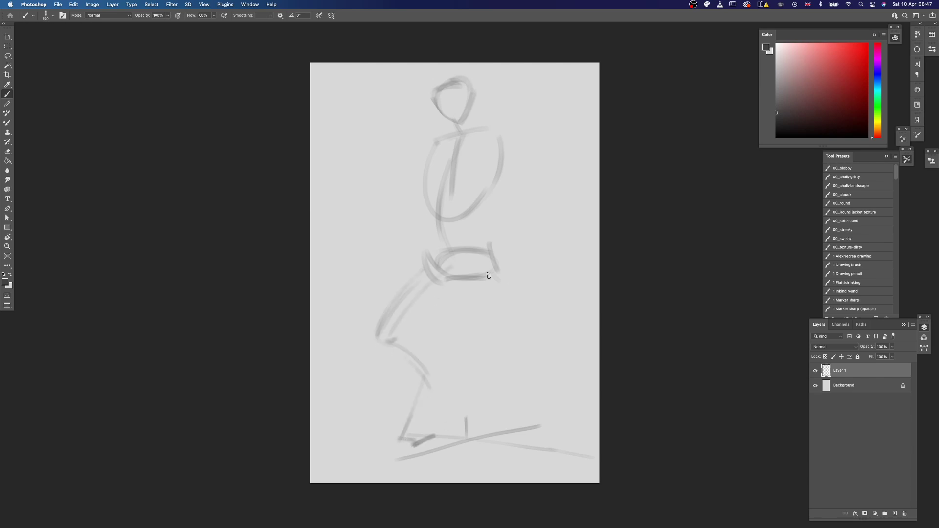
left_click_drag(489, 275, 494, 318)
mouse_move(477, 264)
left_mouse_down()
mouse_move(483, 337)
mouse_move(508, 389)
left_mouse_up()
mouse_move(506, 391)
left_mouse_down()
mouse_move(516, 453)
mouse_move(527, 458)
left_mouse_up()
Check the pose by flipping the canvas horizontally and back.
key("ctrl+shift+h")
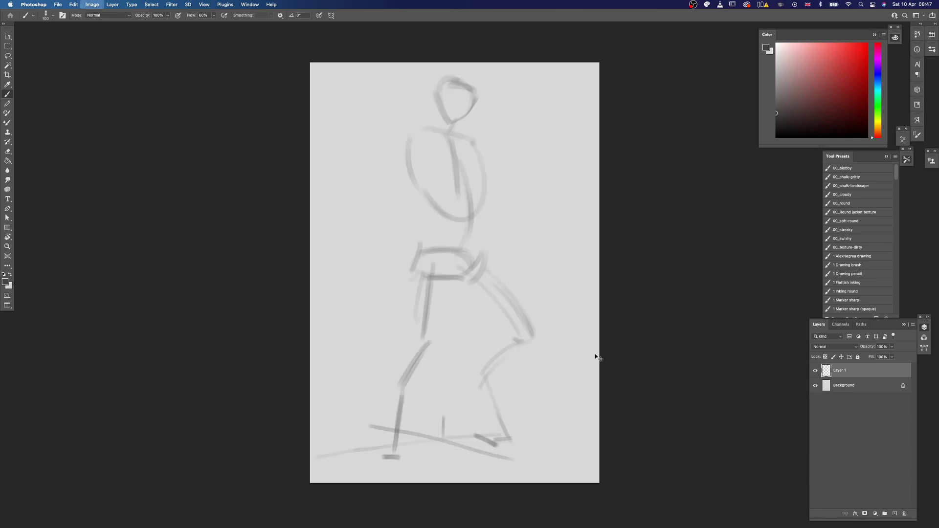
key("ctrl+shift+h")
key("super+t")
key("Escape")
Reinforce the outline of the pelvis box and the side contour of the head.
mouse_move(426, 253)
left_mouse_down()
mouse_move(439, 283)
mouse_move(454, 254)
left_mouse_up()
left_click_drag(439, 287, 480, 281)
left_click_drag(476, 250, 481, 275)
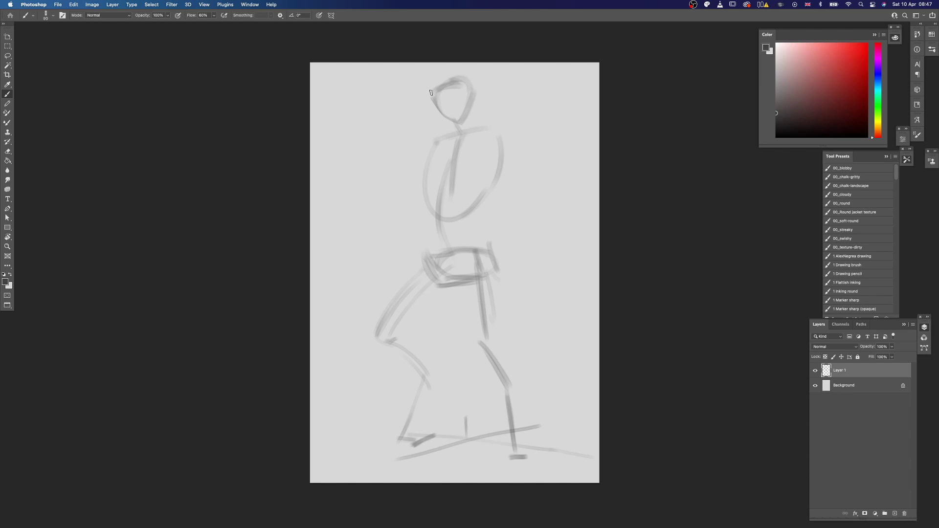
mouse_move(431, 92)
left_mouse_down()
mouse_move(464, 122)
mouse_move(450, 123)
left_mouse_up()
Sketch the shoulder line, both long hanging arms and the hands, and check them in a mirrored view.
left_click_drag(453, 126, 517, 154)
mouse_move(527, 157)
left_mouse_down()
mouse_move(541, 194)
mouse_move(539, 311)
left_mouse_up()
key("bracketright")
key("bracketright")
key("bracketleft")
mouse_move(420, 153)
left_mouse_down()
mouse_move(408, 216)
mouse_move(357, 310)
mouse_move(382, 327)
left_mouse_up()
left_click_drag(359, 311, 370, 337)
left_click_drag(538, 306, 533, 338)
mouse_move(545, 319)
left_mouse_down()
mouse_move(542, 332)
mouse_move(546, 319)
left_mouse_up()
key("super+f")
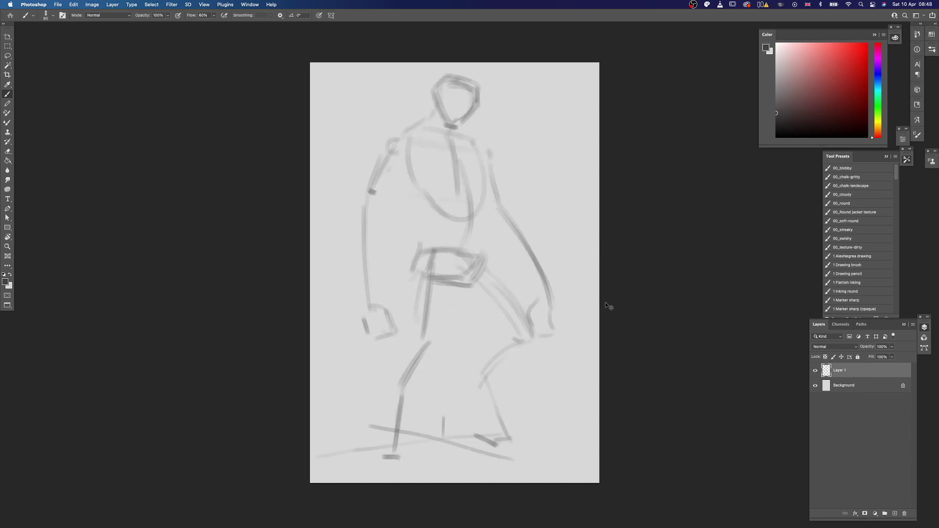
key("super+f")
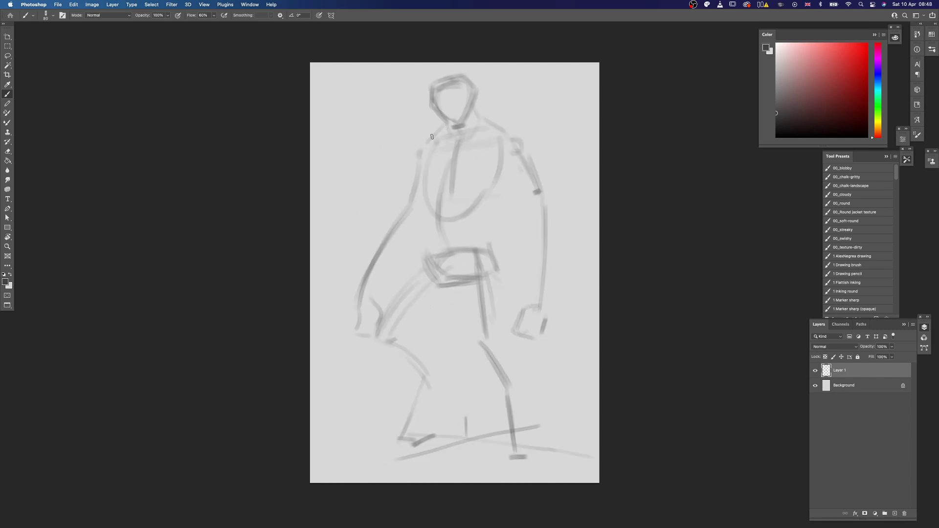
Strengthen the neck and shoulder slopes and draw the chest's center line and lower edge.
left_click_drag(447, 124, 428, 148)
left_click_drag(477, 109, 509, 136)
mouse_move(438, 138)
left_mouse_down()
mouse_move(419, 177)
mouse_move(470, 173)
left_mouse_up()
left_click_drag(423, 192, 482, 175)
left_click_drag(459, 138, 450, 185)
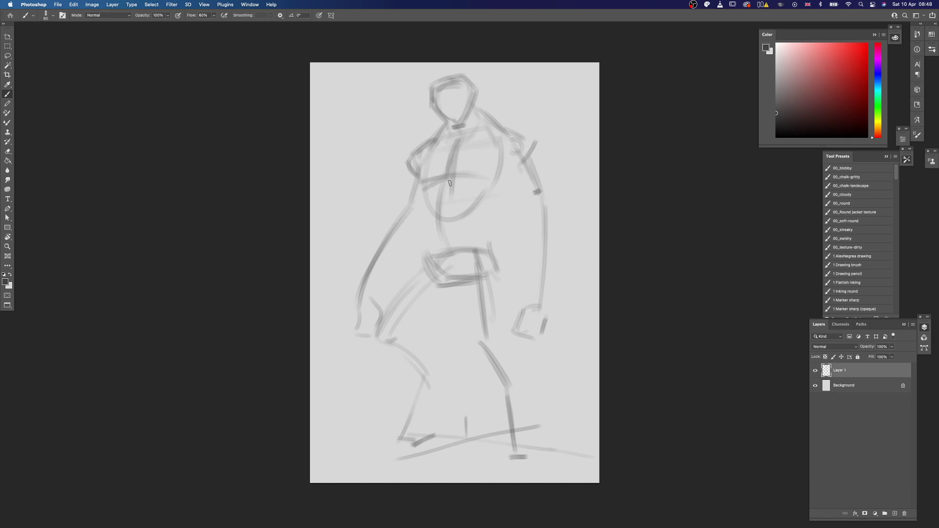
left_click_drag(491, 128, 486, 181)
Choose an eraser brush and erase stray lines along the side of the ribcage.
key("e")
right_click(492, 167)
left_click(665, 253)
mouse_move(425, 191)
left_mouse_down()
mouse_move(496, 178)
mouse_move(430, 201)
left_mouse_up()
Draw the mechanical shins of both legs and a boxy foot under the straight leg with a smaller brush.
key("b")
key("bracketleft")
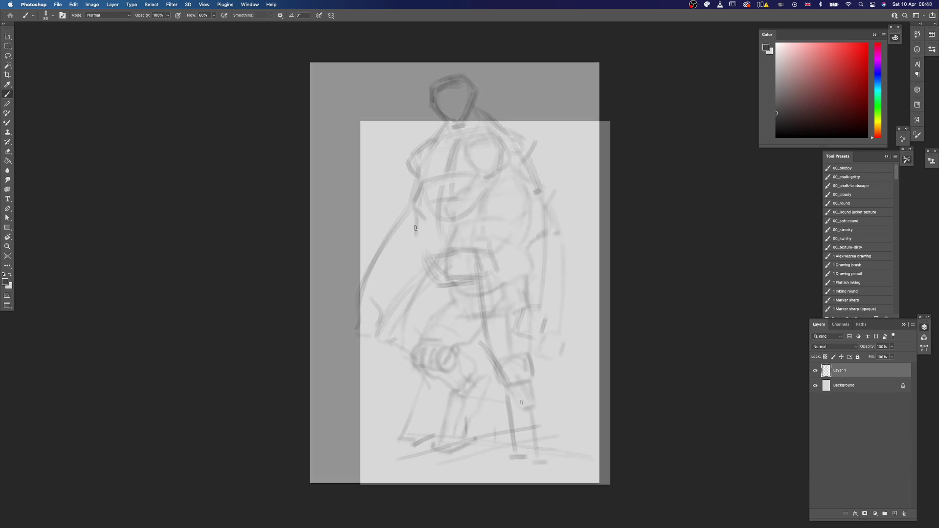
scroll(538, 367, "down", 2)
mouse_move(540, 438)
left_mouse_down()
mouse_move(537, 391)
mouse_move(544, 421)
left_mouse_up()
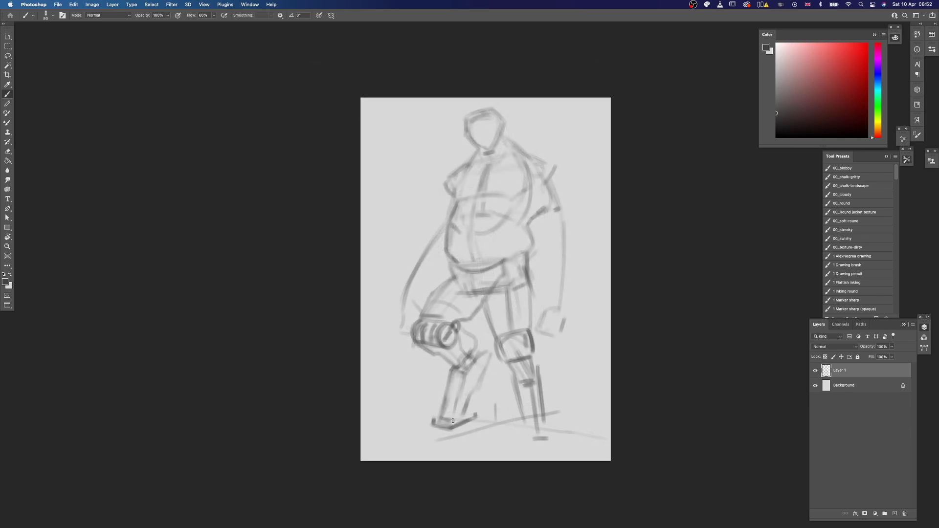
left_click_drag(451, 428, 490, 354)
key("super+z")
left_click_drag(524, 442, 548, 440)
left_click_drag(517, 402, 523, 439)
left_click_drag(548, 442, 524, 441)
left_click_drag(468, 403, 461, 427)
Review the whole figure at a smaller zoom with the canvas mirrored.
key("z")
left_click_drag(528, 409, 516, 407)
key("super+shift+h")
key("super+shift+h")
Shade the torso, pelvis and both legs with broad gray strokes of an enlarged brush.
key("b")
key("bracketright")
key("bracketright")
key("bracketright")
key("bracketright")
key("bracketright")
key("bracketright")
mouse_move(477, 212)
left_mouse_down()
mouse_move(498, 249)
mouse_move(464, 267)
mouse_move(519, 311)
left_mouse_up()
left_click_drag(526, 264, 529, 281)
left_click_drag(466, 330, 510, 391)
mouse_move(514, 357)
left_mouse_down()
mouse_move(518, 443)
mouse_move(527, 448)
left_mouse_up()
left_click_drag(465, 406, 458, 440)
left_click_drag(484, 396, 471, 430)
left_click_drag(448, 382, 465, 399)
Reinforce the torso side, neck and shoulders with a smaller brush, raising its flow.
key("bracketleft")
key("bracketleft")
key("bracketleft")
key("bracketleft")
left_click_drag(529, 286, 521, 263)
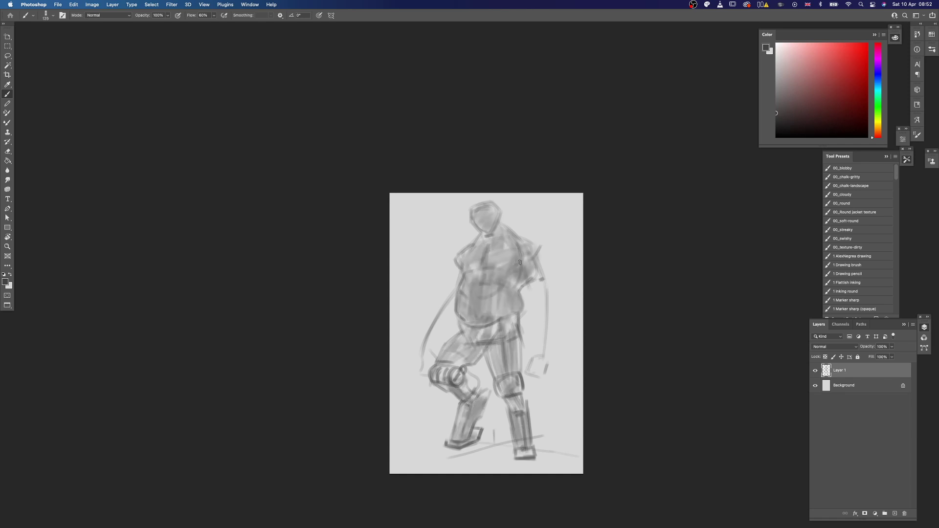
left_click(214, 16)
left_click_drag(214, 24, 224, 24)
left_click_drag(479, 230, 474, 244)
left_click_drag(514, 234, 531, 241)
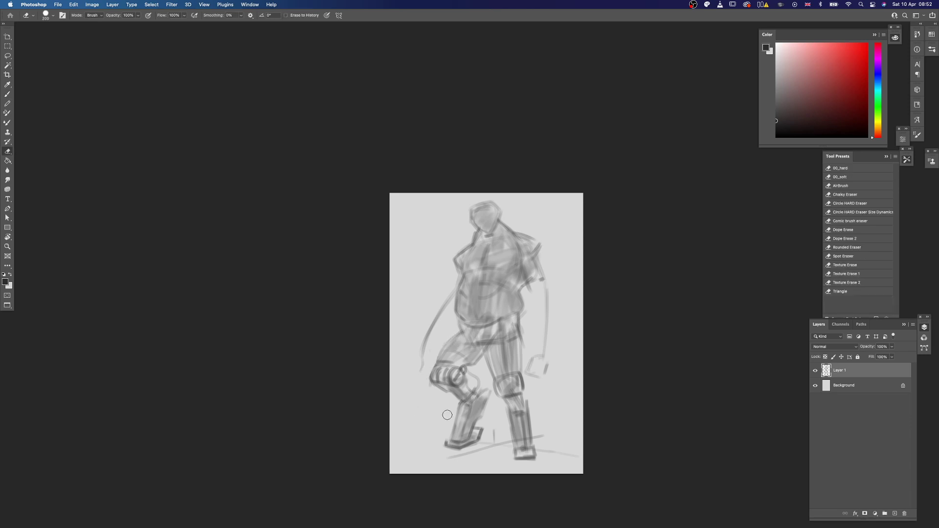
Lasso the bent leg's lower part, move it slightly down and deselect it.
key("l")
mouse_move(471, 370)
left_mouse_down()
mouse_move(457, 459)
mouse_move(490, 391)
left_mouse_up()
left_click_drag(478, 421, 475, 428, "super")
key("super+d")
Draw over the bent thigh and block in the upper arm, forearm and hand on the straight leg's side.
key("b")
left_click_drag(436, 367, 453, 338)
key("bracketright")
left_click_drag(539, 249, 534, 299)
key("bracketleft")
mouse_move(543, 275)
left_mouse_down()
mouse_move(556, 293)
mouse_move(554, 340)
left_mouse_up()
mouse_move(534, 351)
left_mouse_down()
mouse_move(546, 355)
mouse_move(532, 293)
mouse_move(556, 300)
left_mouse_up()
left_click_drag(548, 273, 562, 343)
left_click_drag(547, 336, 557, 362)
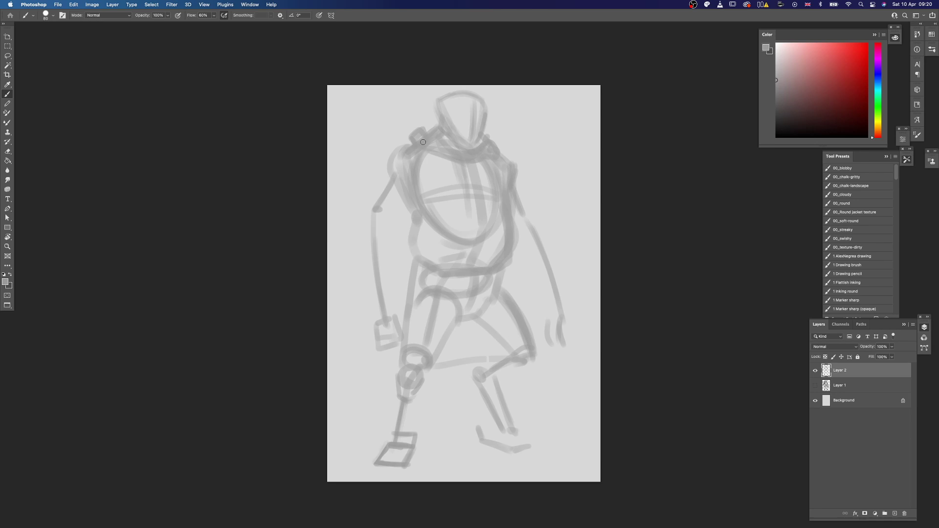
Reinforce the shoulder, chest and lower belly of the sketch, undoing the long stroke across the torso.
left_click_drag(411, 142, 391, 173)
left_click_drag(476, 160, 479, 187)
mouse_move(415, 181)
left_mouse_down()
mouse_move(484, 191)
mouse_move(513, 256)
mouse_move(465, 286)
left_mouse_up()
key("super+z")
mouse_move(434, 271)
left_mouse_down()
mouse_move(513, 261)
mouse_move(489, 279)
left_mouse_up()
Sample a darker gray and outline the belly's side and lower curve.
key("x")
left_click(512, 261, "alt")
key("x")
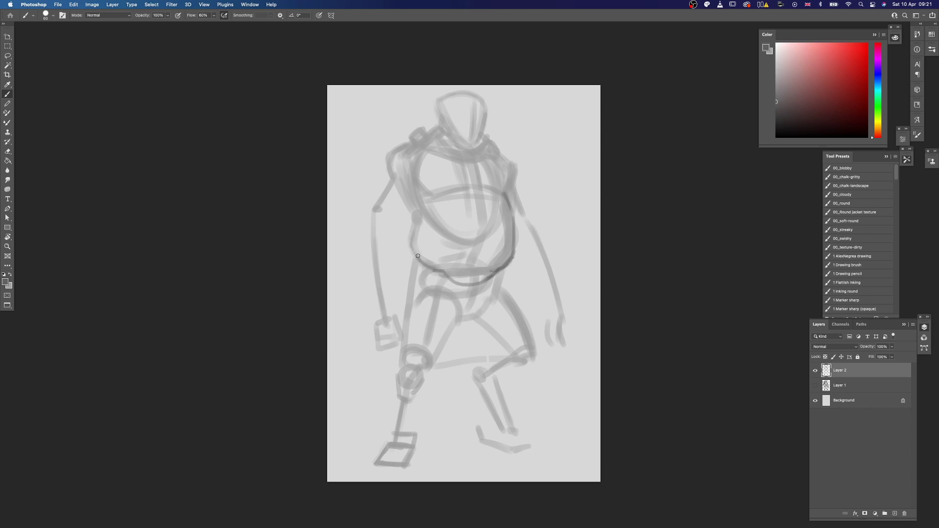
left_click_drag(415, 218, 406, 215)
left_click_drag(543, 304, 530, 302)
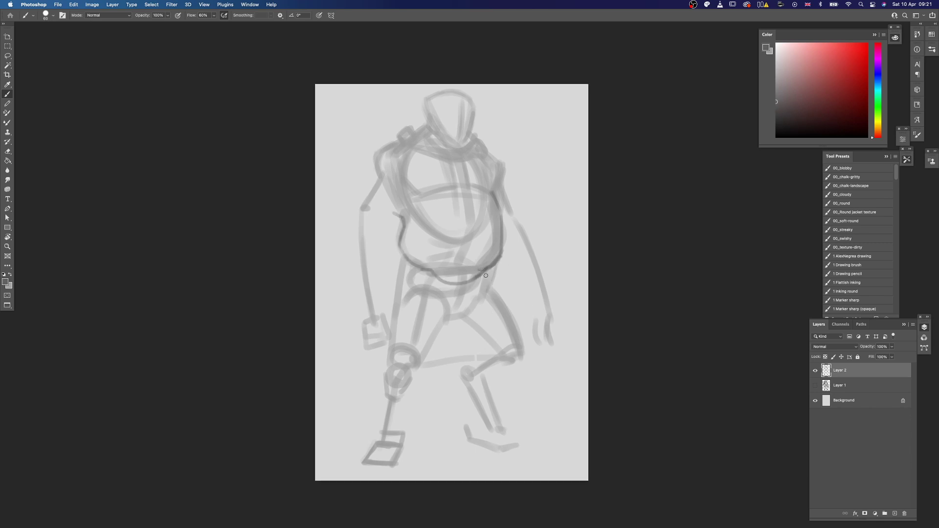
Outline the crotch and the bent leg's inner and outer thigh down to the knee in darker gray.
left_click_drag(485, 275, 468, 319)
left_click_drag(496, 281, 525, 341)
left_click_drag(466, 324, 501, 355)
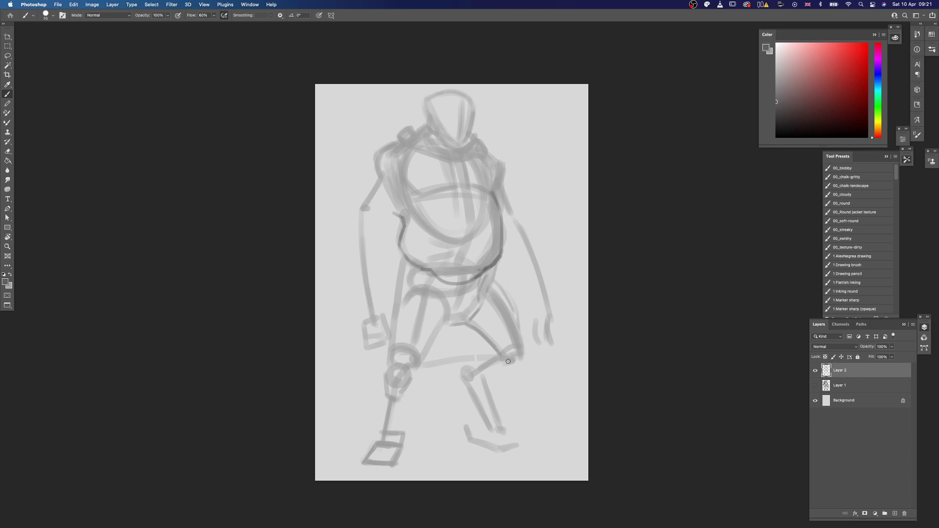
left_click_drag(510, 298, 524, 341)
key("bracketright")
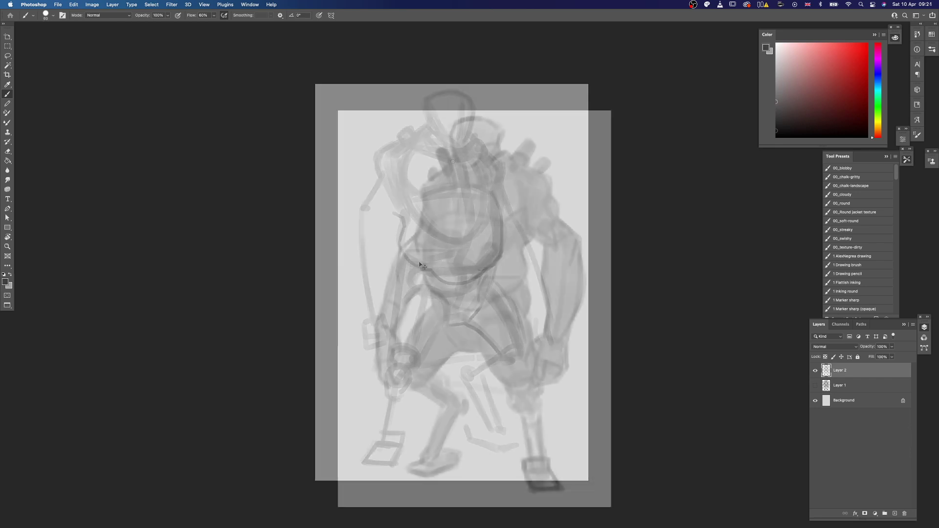
Define both open edges of the vest and shade its shoulder area dark with a larger brush.
mouse_move(514, 216)
left_mouse_down()
mouse_move(491, 180)
mouse_move(523, 245)
left_mouse_up()
key("bracketleft")
left_click_drag(455, 167, 433, 215)
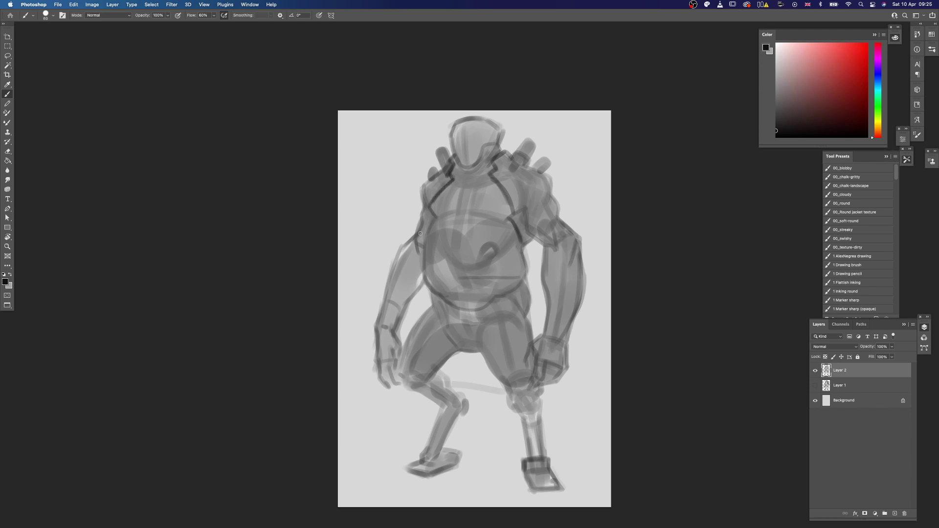
key("bracketright")
key("bracketright")
key("bracketright")
mouse_move(524, 206)
left_mouse_down()
mouse_move(506, 169)
mouse_move(543, 199)
mouse_move(519, 215)
mouse_move(534, 194)
left_mouse_up()
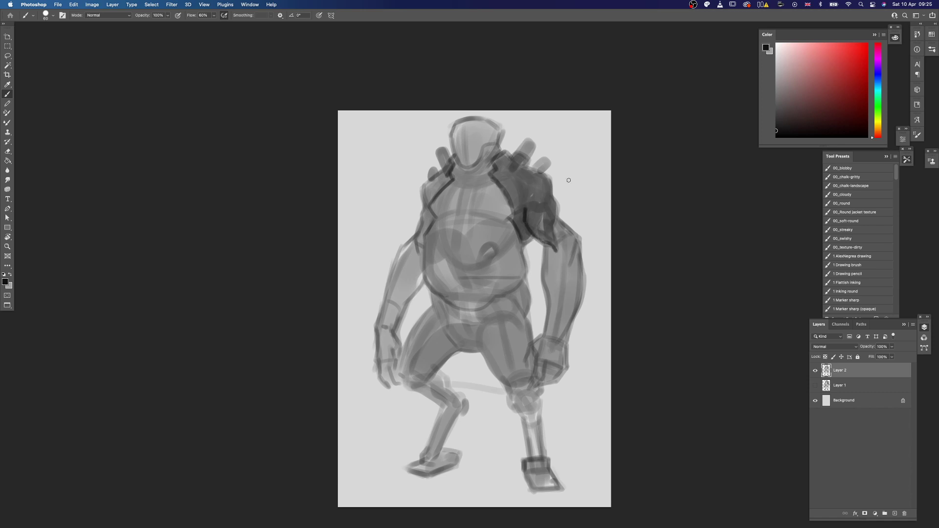
Outline the sleeve, elbow and forearm below the shaded shoulder, redoing one misplaced elbow stroke.
left_click_drag(545, 247, 545, 257)
left_click_drag(546, 258, 567, 264)
key("super+z")
left_click_drag(552, 199, 550, 241)
mouse_move(559, 227)
left_mouse_down()
mouse_move(572, 247)
mouse_move(558, 265)
left_mouse_up()
left_click_drag(564, 269, 578, 295)
Shade the sleeve down the forearm with a larger brush and darken the gloved hand.
key("bracketright")
key("bracketright")
mouse_move(551, 245)
left_mouse_down()
mouse_move(577, 289)
mouse_move(547, 326)
left_mouse_up()
left_click_drag(547, 326, 560, 330)
key("bracketleft")
left_click_drag(545, 329, 537, 340)
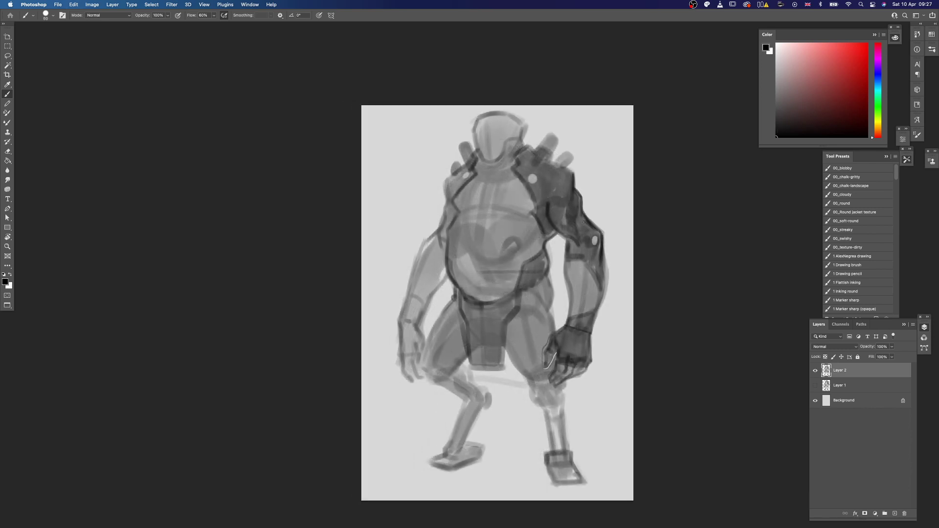
Adjust the brush and strengthen the dark outlines of both shoulders.
right_click(593, 191)
left_click(743, 295)
key("Return")
left_click_drag(552, 162, 574, 192)
left_click_drag(455, 176, 445, 203)
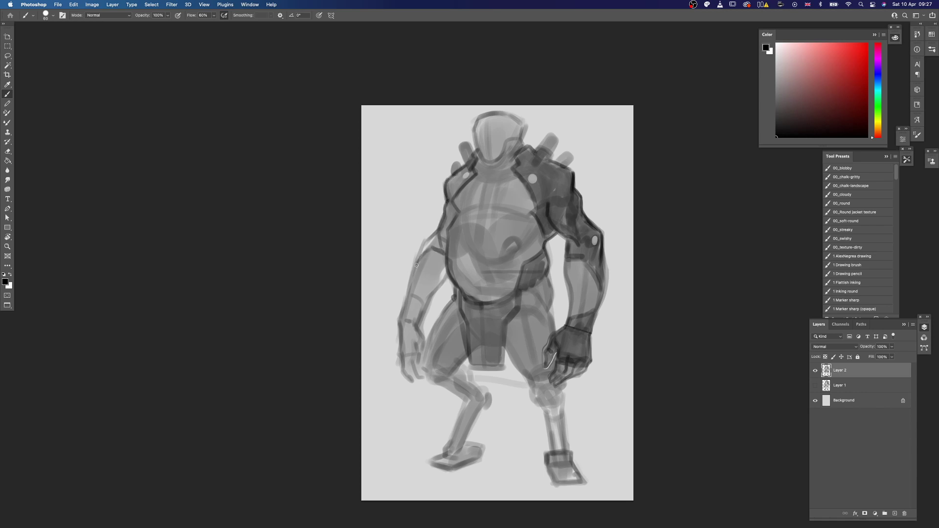
Darken the opposite arm's elbow sleeve, forearm and hand, and reduce the brush size for finer work.
mouse_move(417, 265)
left_mouse_down()
mouse_move(442, 239)
mouse_move(458, 184)
mouse_move(440, 236)
left_mouse_up()
key("bracketleft")
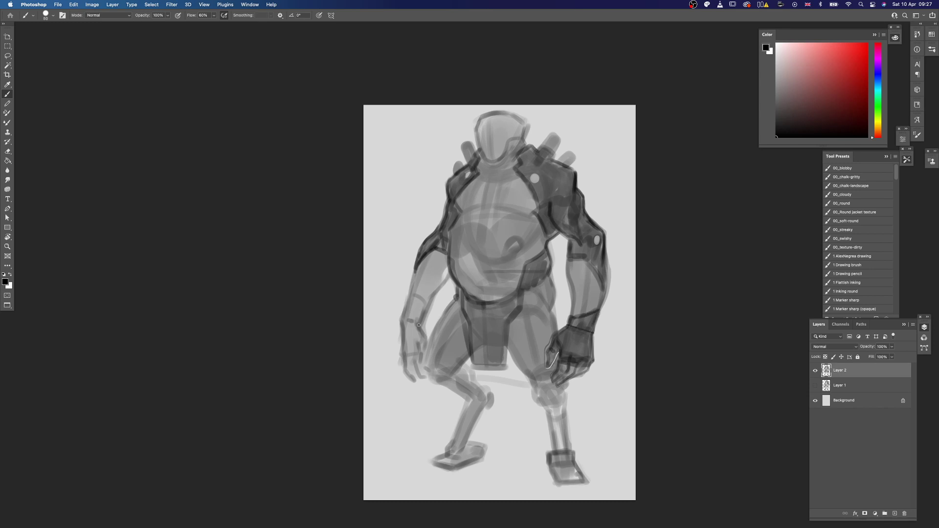
left_click_drag(408, 305, 414, 345)
left_click_drag(444, 343, 408, 351)
key("e")
key("b")
key("bracketleft")
key("bracketleft")
key("bracketleft")
key("bracketleft")
key("bracketleft")
key("bracketleft")
key("bracketleft")
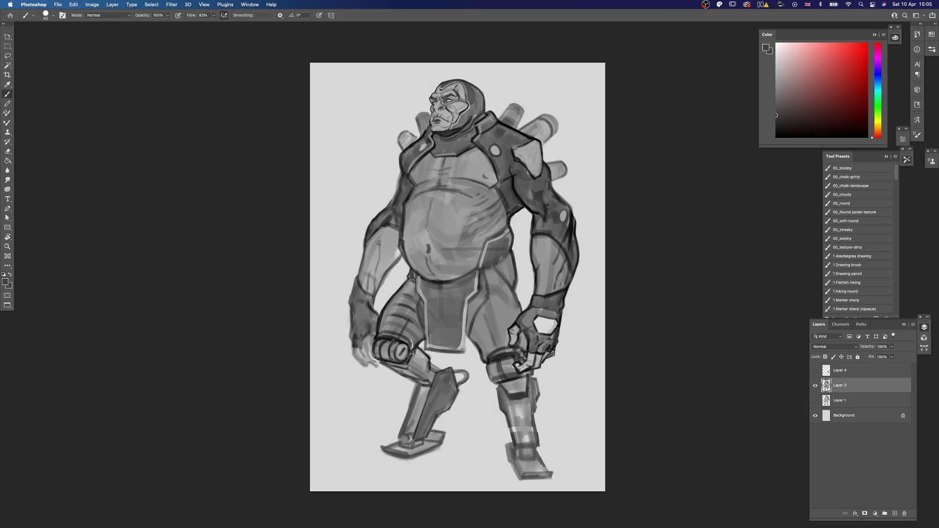
Sample grays beside the loincloth and draw curved fold lines across the straight leg's thigh.
left_click(418, 281, "alt")
left_click(417, 282, "alt")
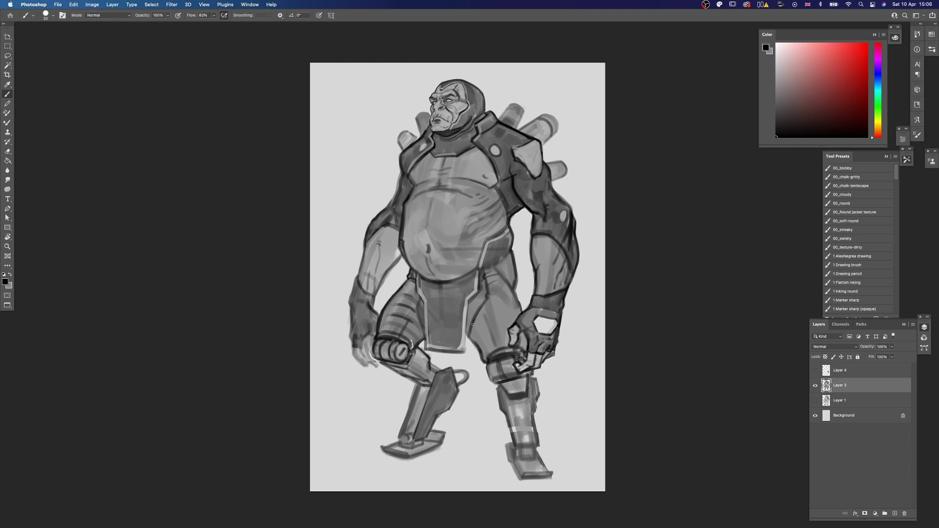
left_click_drag(475, 332, 517, 326)
key("l")
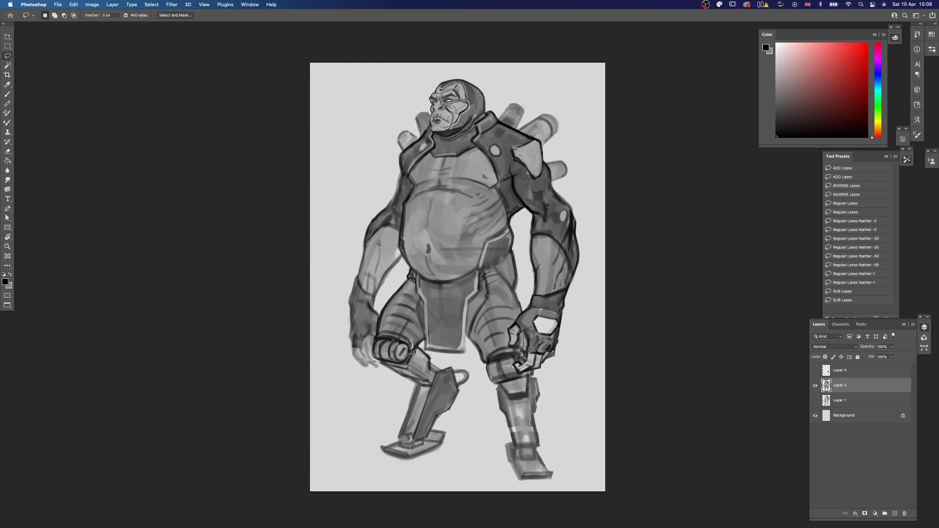
key("b")
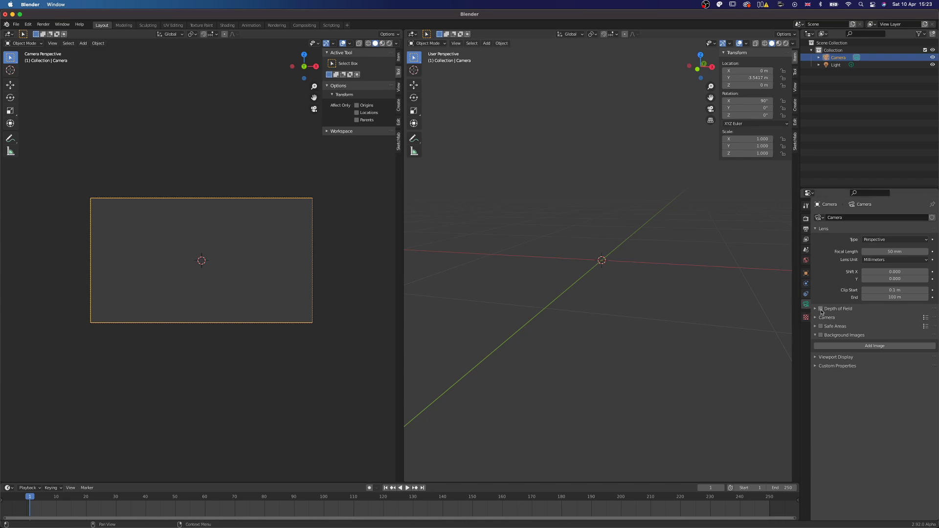
In Blender, enable the camera's background images and load Sketch.jpg from the Episode 5 folder.
left_click(822, 336)
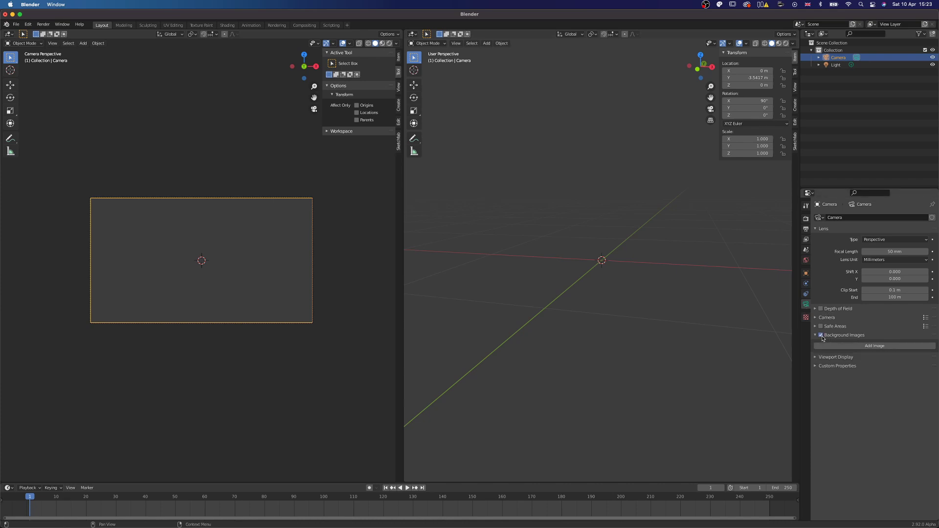
left_click(857, 346)
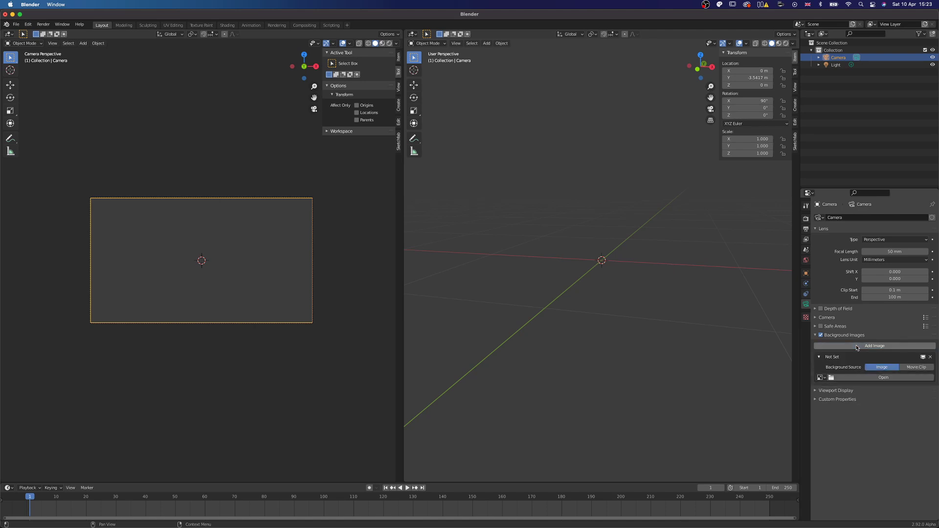
left_click(870, 379)
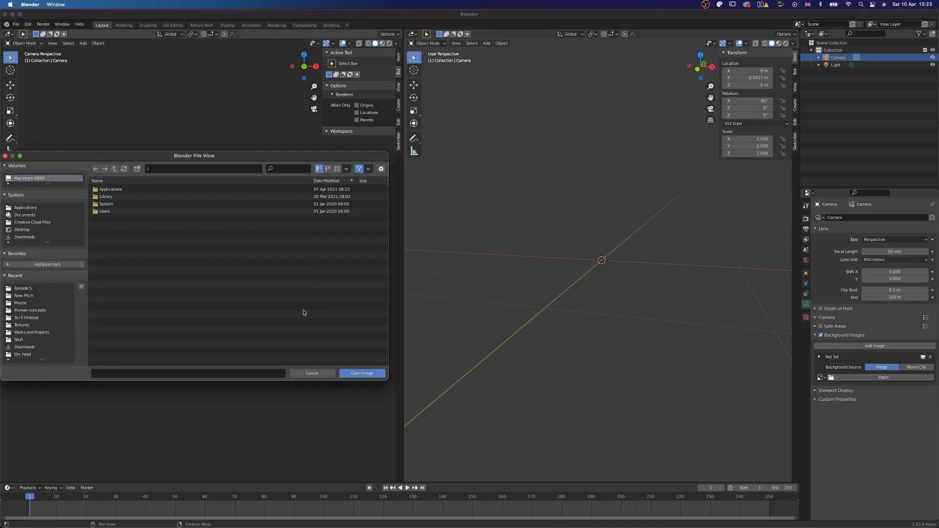
left_click(24, 289)
left_click(116, 189)
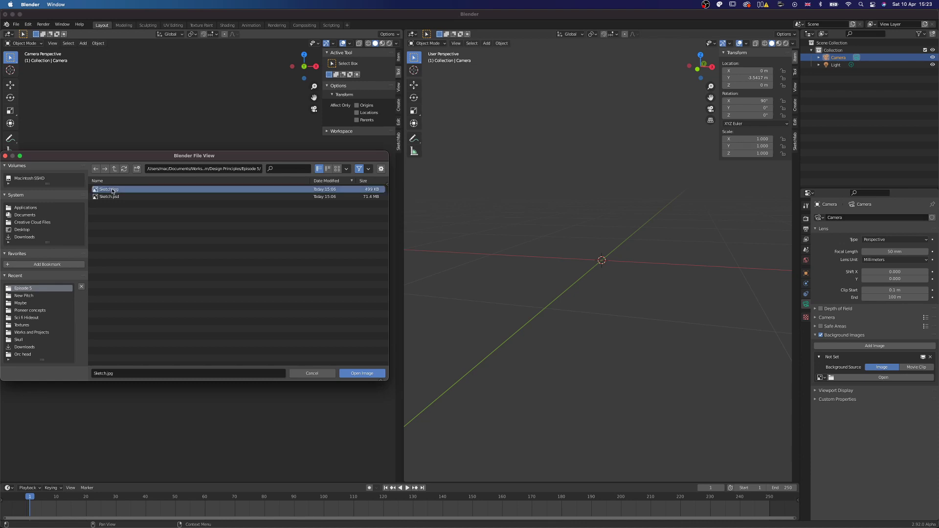
left_click(371, 374)
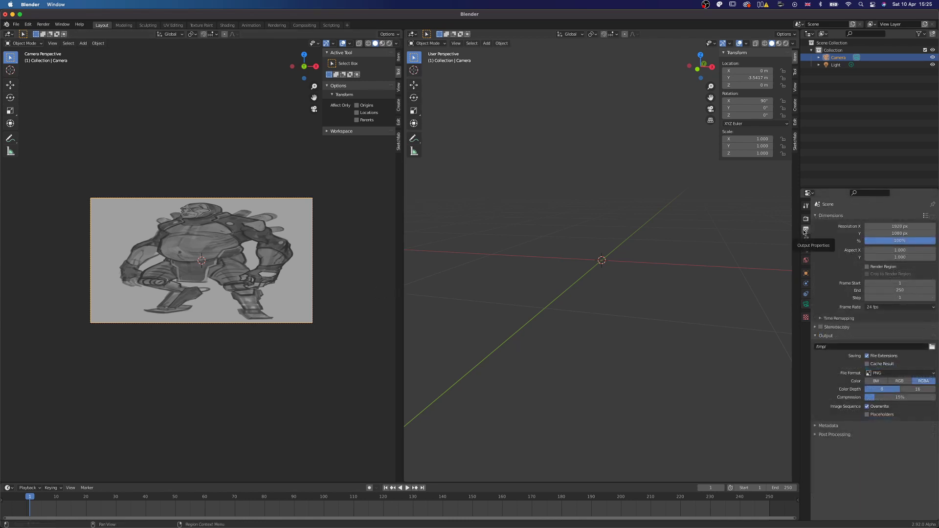
Set the output resolution to 1280 by 1860 px and the camera background image's opacity to 0.395.
left_click(905, 226)
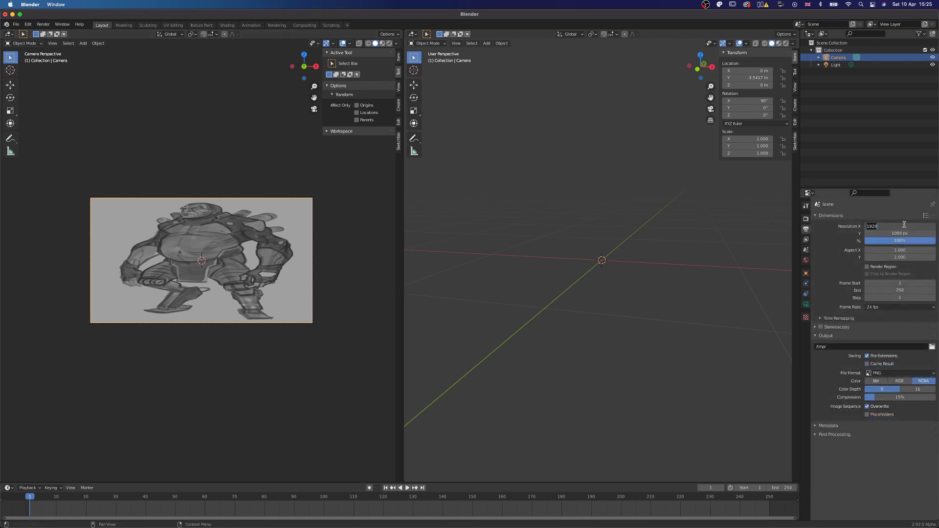
type("1280")
key("Return")
left_click(902, 234)
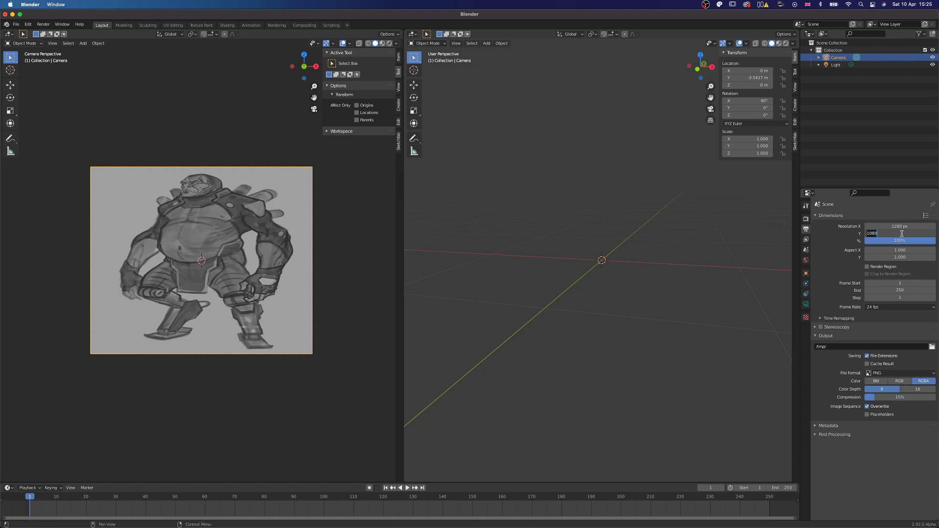
key("Return")
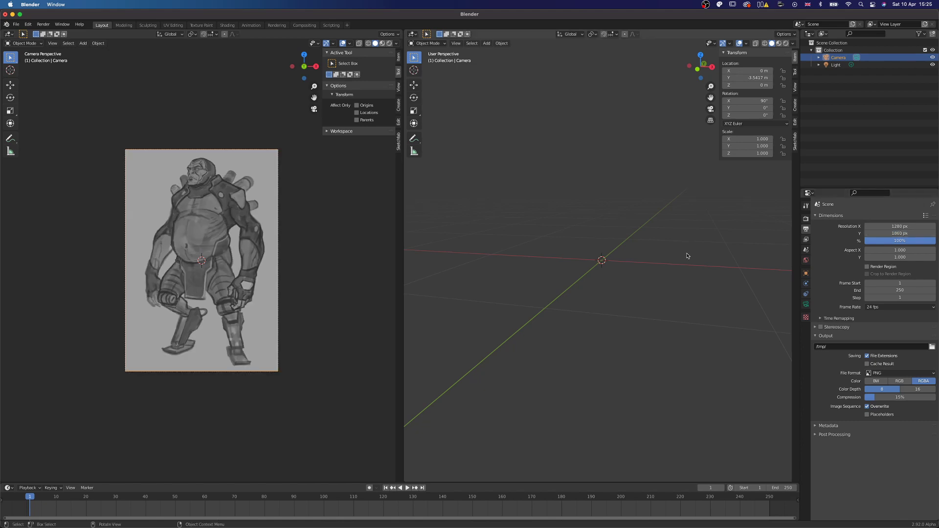
left_click(806, 304)
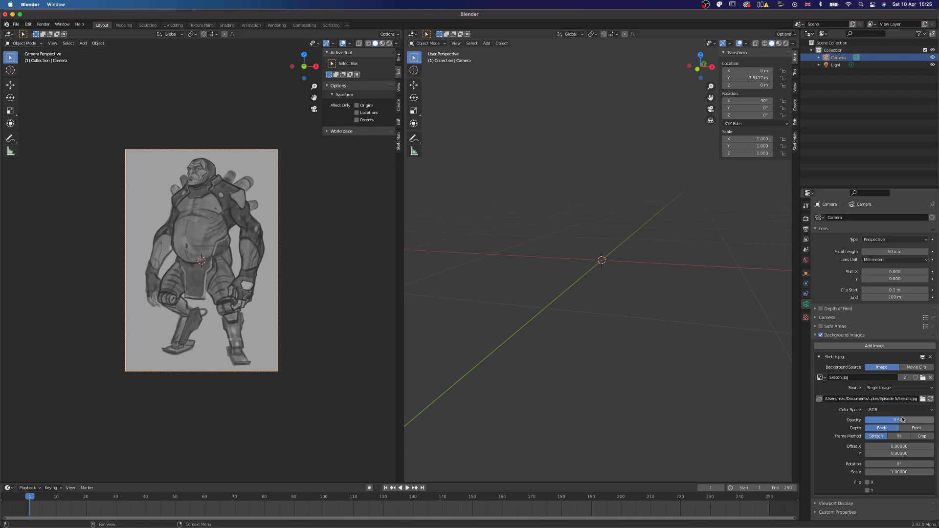
mouse_move(899, 420)
left_mouse_down()
mouse_move(874, 420)
mouse_move(892, 420)
left_mouse_up()
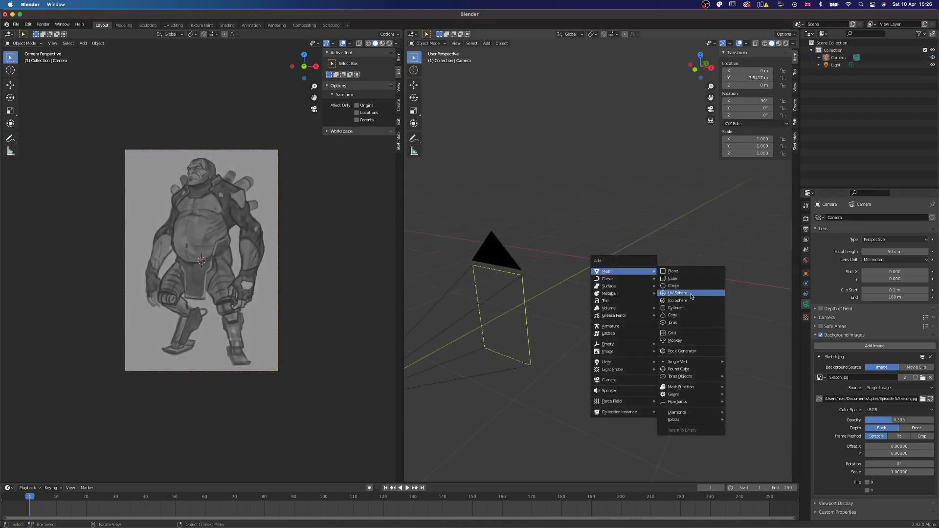
Add a cylinder scaled to about 0.287 and set the camera background image's depth to Front.
left_click(685, 307)
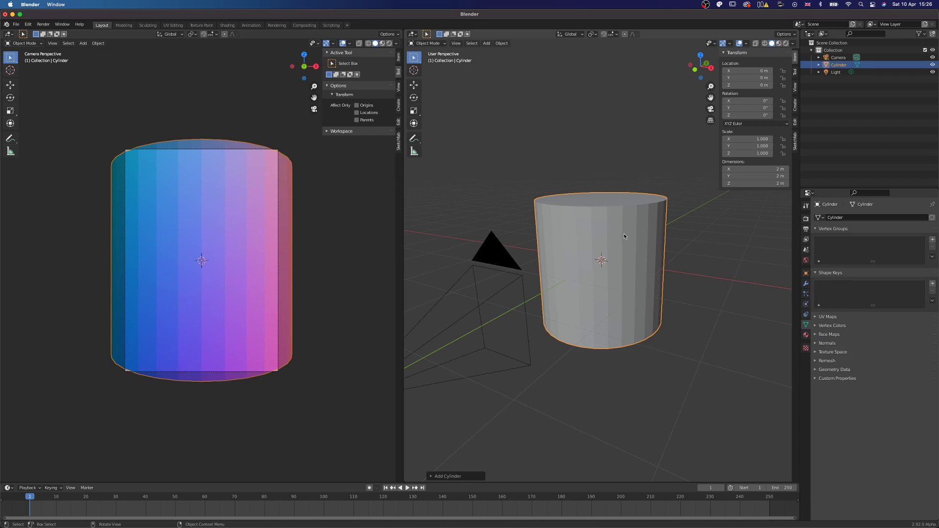
key("s")
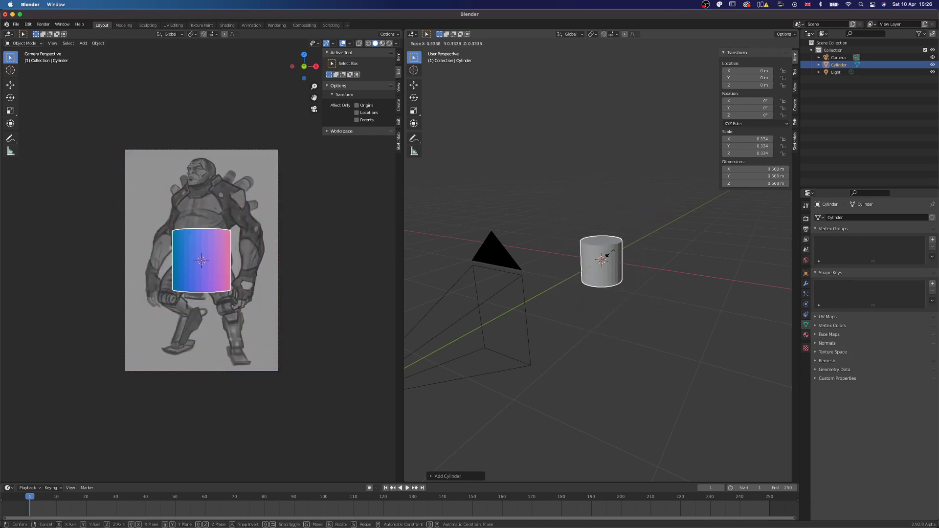
left_click(608, 255)
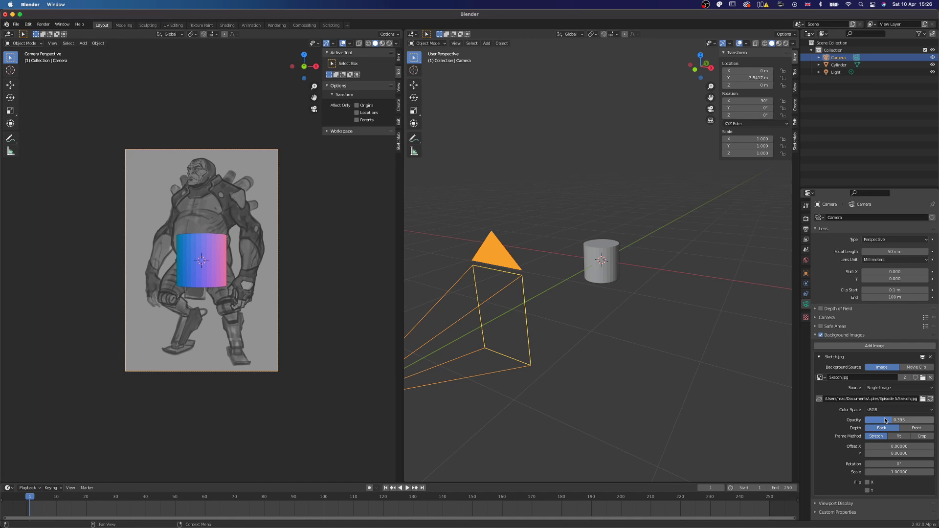
left_click(922, 429)
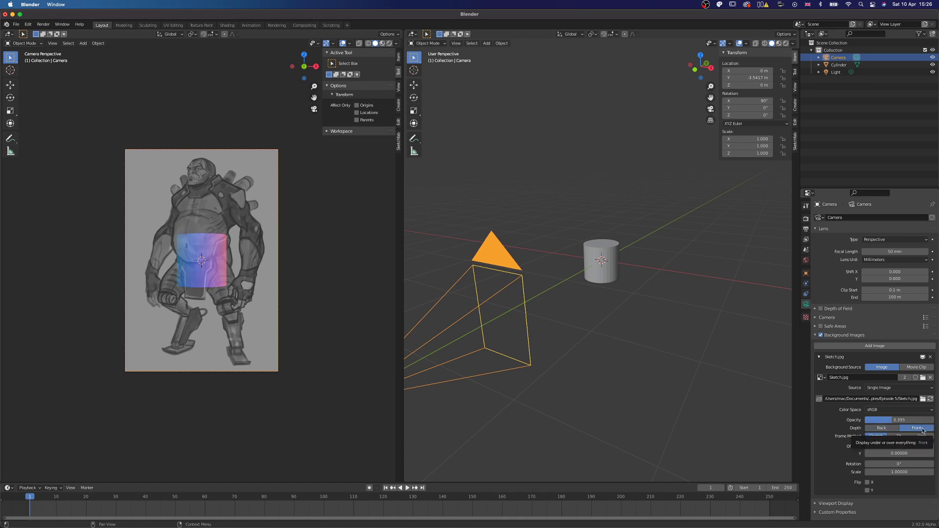
Move the cylinder over the bent leg's thigh in the camera view and rotate it to the thigh's angle.
left_click(207, 245)
key("g")
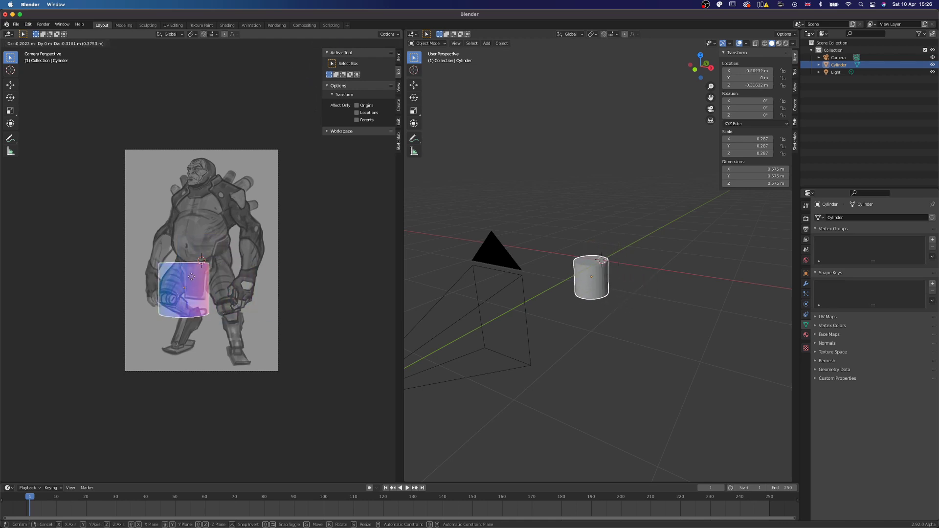
left_click(192, 277)
key("r")
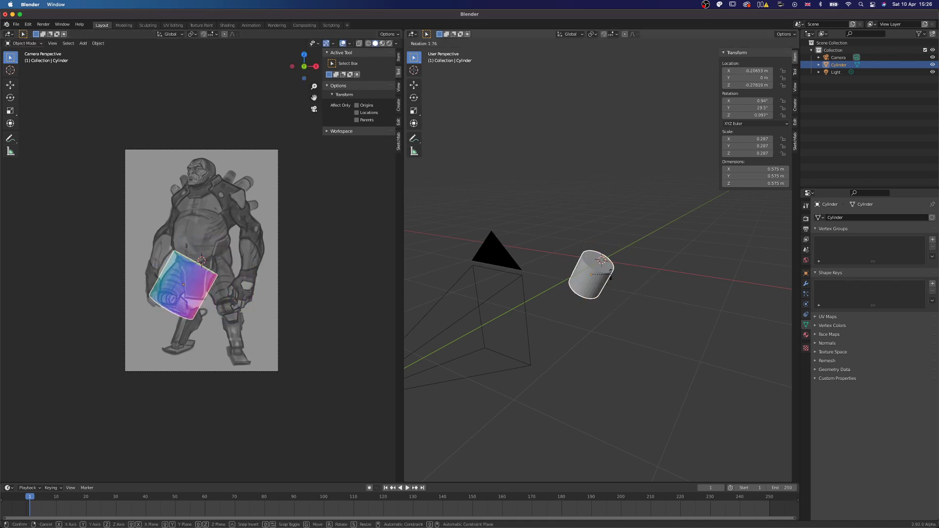
left_click(603, 277)
Try scaling the cylinder along its X axis, switching to a uniform scale of about 0.8.
key("s")
key("x")
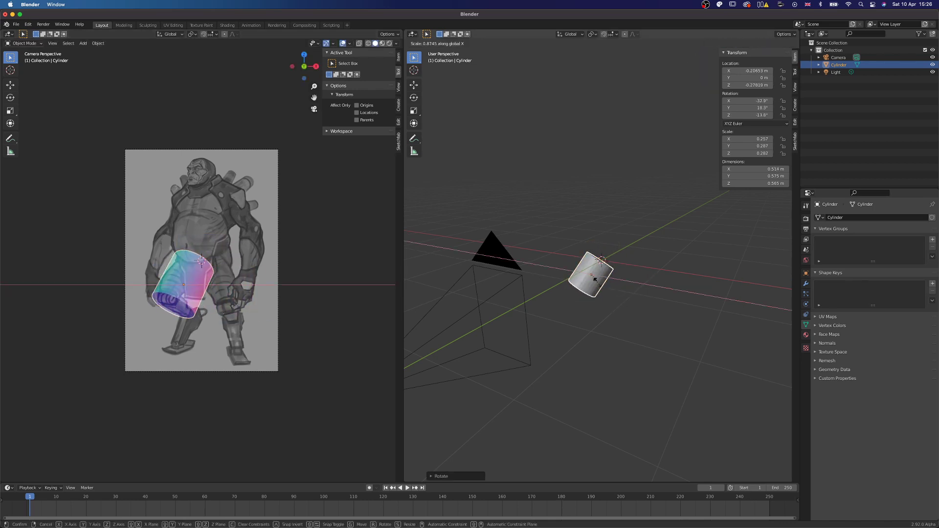
key("x")
key("x")
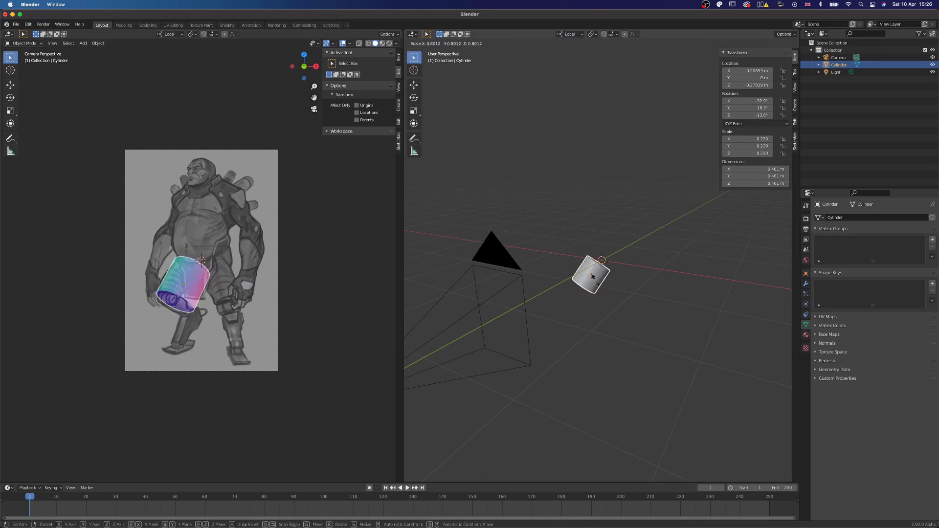
Choose the multicolored blue-pink MatCap for the camera view's shading.
left_click(396, 24)
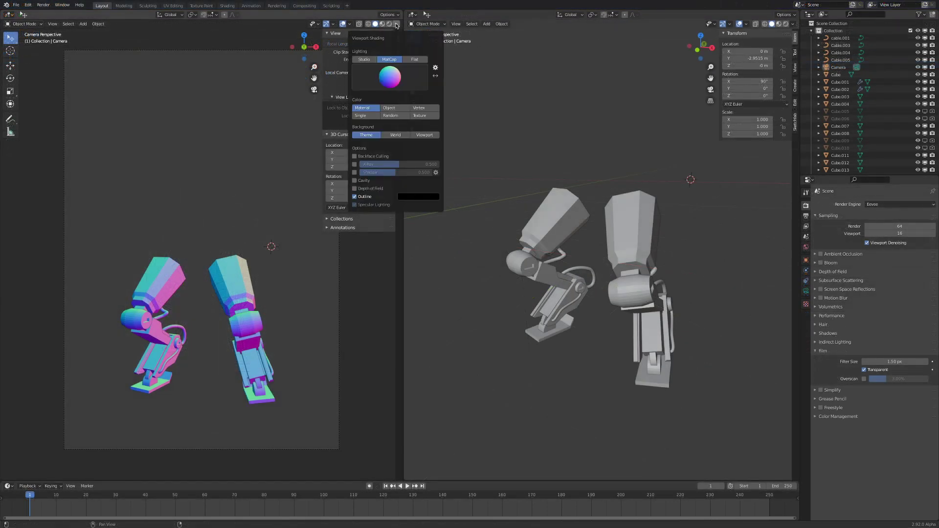
left_click(393, 84)
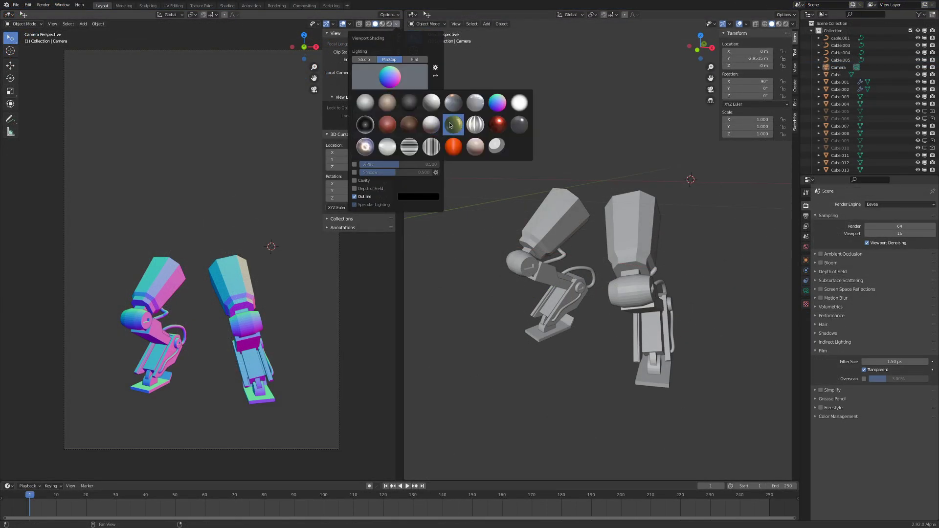
left_click(501, 105)
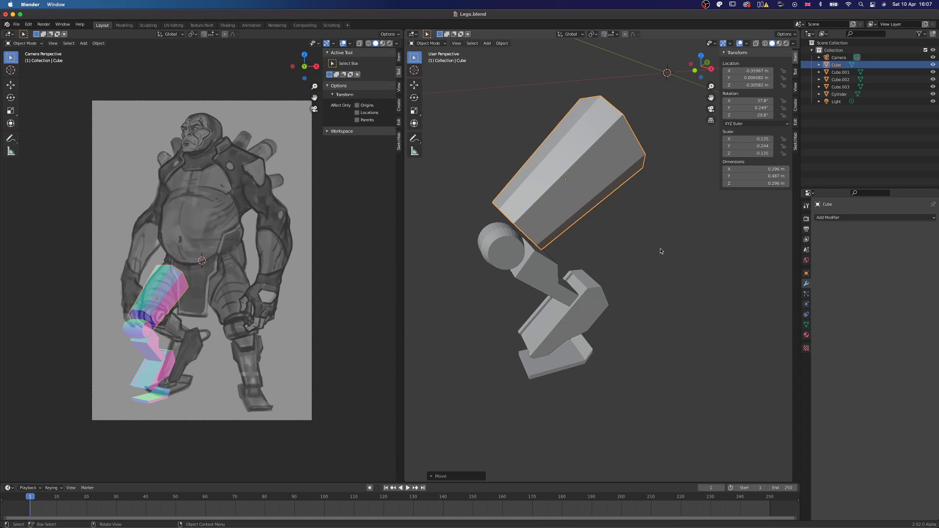
Select all five leg pieces, from thigh to foot, move them together to reposition the leg, and save the file.
left_click(661, 251)
middle_click_drag(662, 251, 681, 253)
scroll(678, 257, "down", 2)
left_click_drag(525, 152, 639, 373)
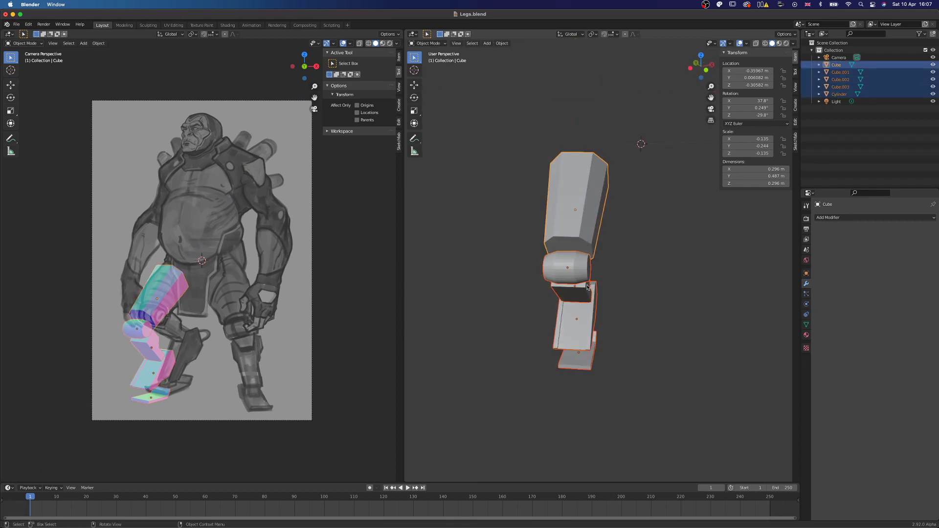
key("g")
left_click(595, 280)
left_click(719, 281)
key("super+s")
middle_click_drag(720, 281, 576, 268)
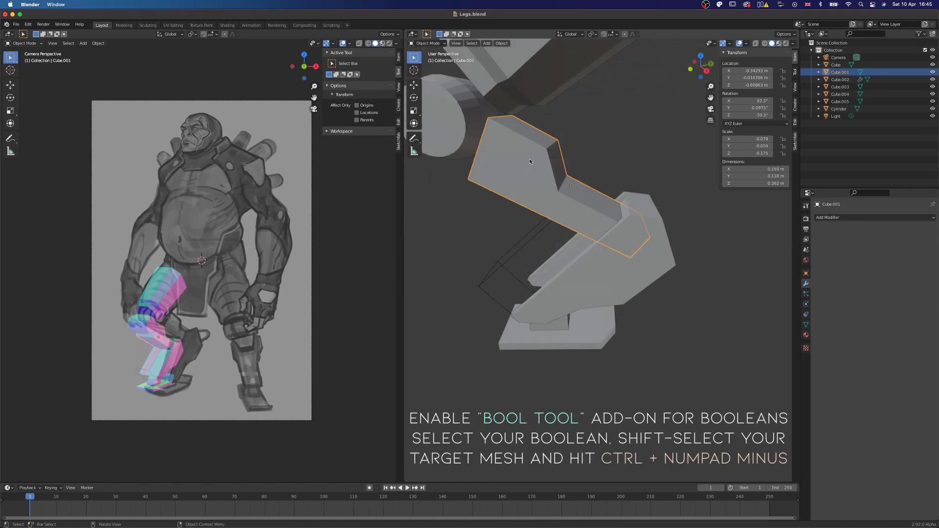
Duplicate the upper shin block, scale and offset the copy over its top, and subtract it from the block with a Boolean difference.
key("ctrl+v")
key("g")
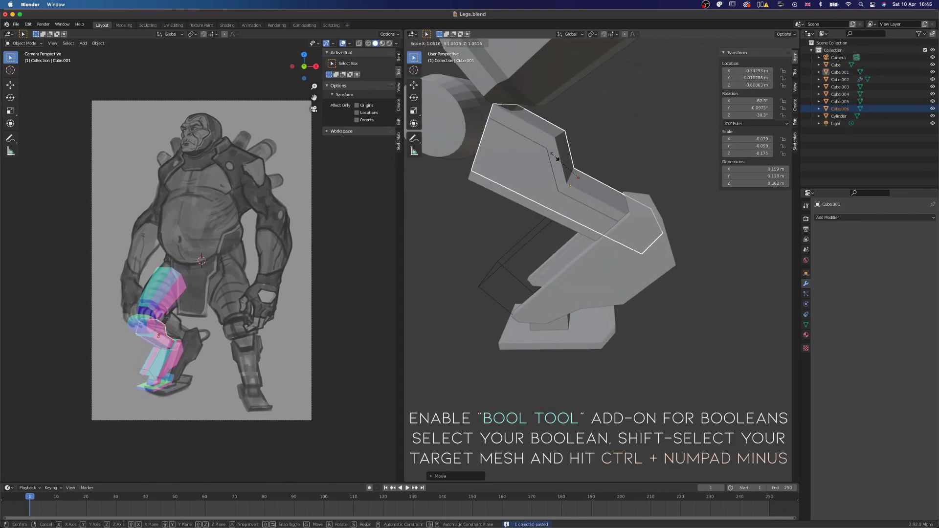
left_click(552, 158)
middle_click_drag(589, 142, 591, 221)
key("g")
left_click(567, 151)
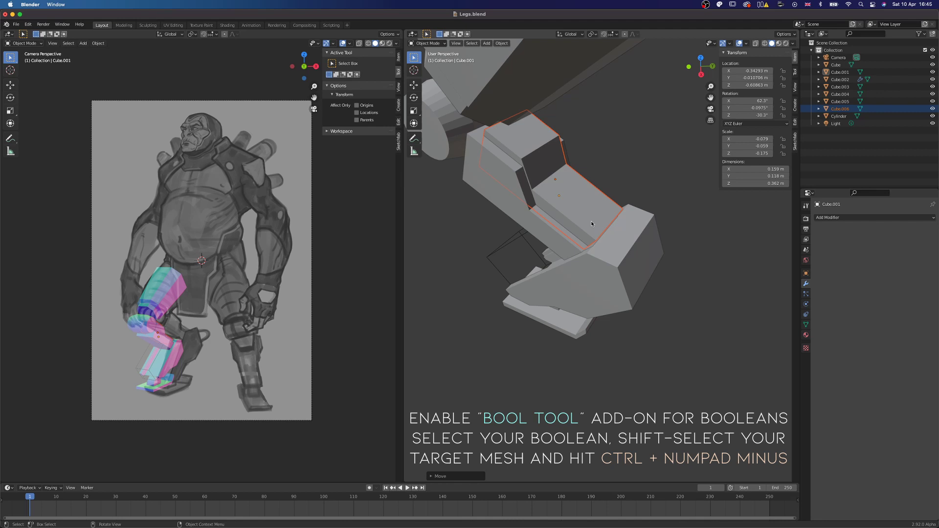
key("s")
left_click(597, 206)
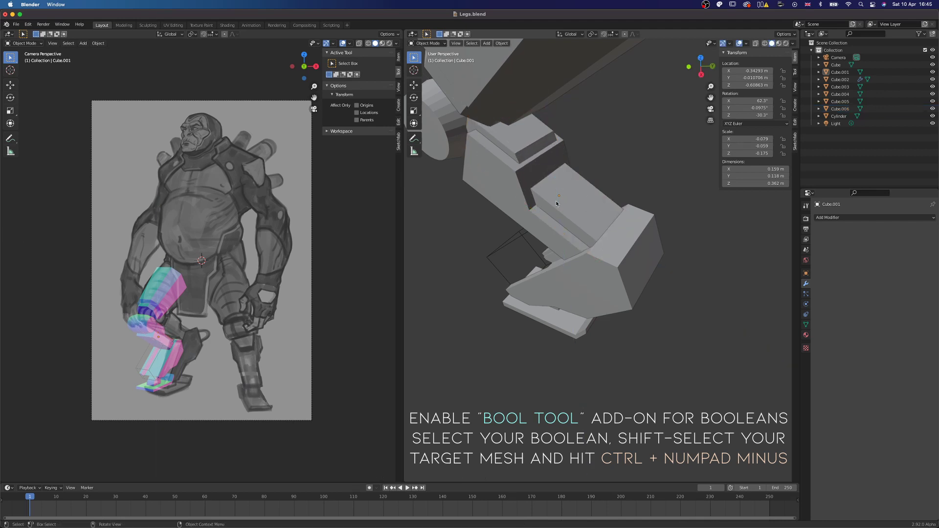
left_click(517, 211, "shift")
key("ctrl+KP_Subtract")
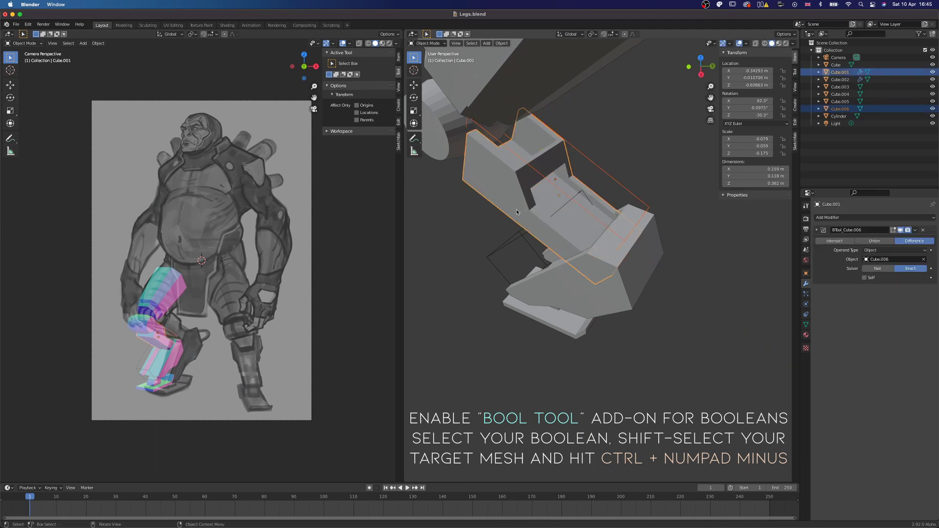
Try moving the upper shin block together with its Boolean cutter, and undo the move.
mouse_move(525, 212)
middle_mouse_down()
mouse_move(582, 171)
mouse_move(528, 208)
middle_mouse_up()
key("g")
left_click(615, 157)
key("ctrl+z")
key("ctrl+z")
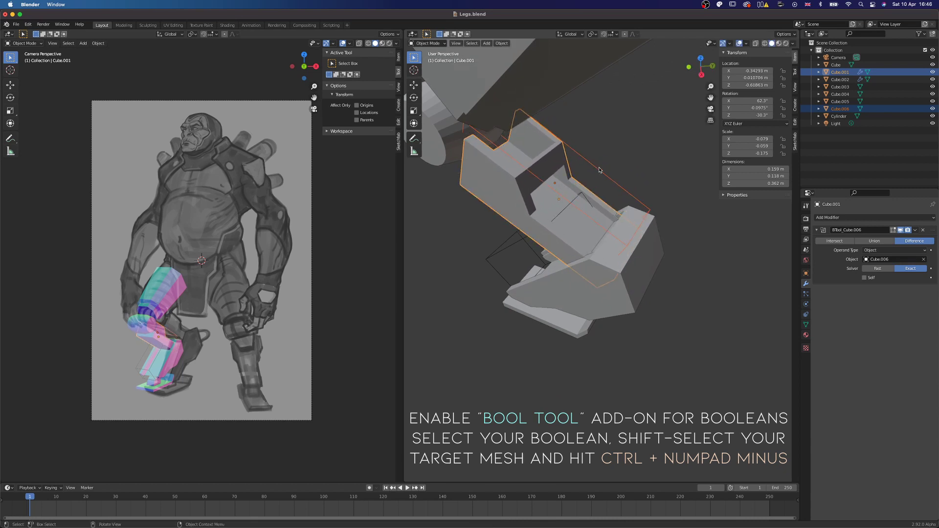
key("ctrl+shift+z")
Scale the Boolean cutter to about 0.108 × 0.080 × 0.317 m and reposition it over the upper shin block.
left_click(605, 174)
key("g")
left_click(604, 174)
mouse_move(605, 174)
middle_mouse_down()
mouse_move(575, 169)
mouse_move(652, 164)
mouse_move(595, 185)
middle_mouse_up()
key("s")
left_click(610, 206)
key("g")
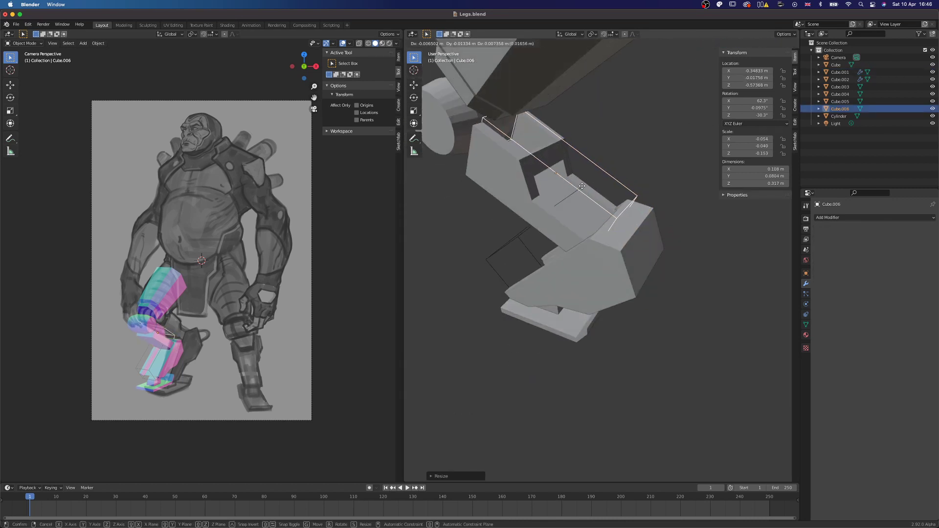
left_click(604, 202)
Stretch the cutter along its local Z axis to about 0.39 m and shift it along the upper shin block.
key("s")
key("z")
key("z")
left_click(615, 209)
key("g")
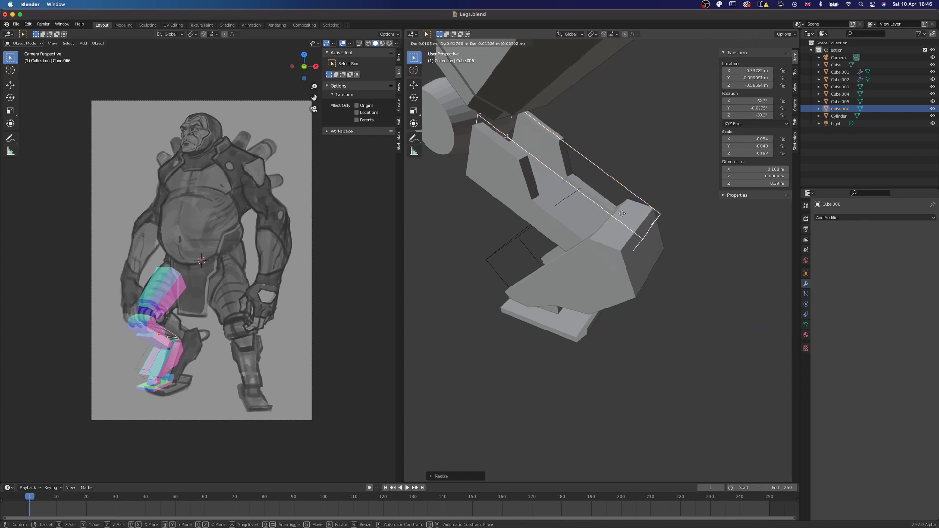
left_click(621, 217)
Reposition the cutter in the upper shin's recess and scale it along its local Y axis.
middle_click_drag(620, 216, 609, 195)
key("g")
left_click(617, 196)
key("s")
key("y")
key("y")
left_click(582, 200)
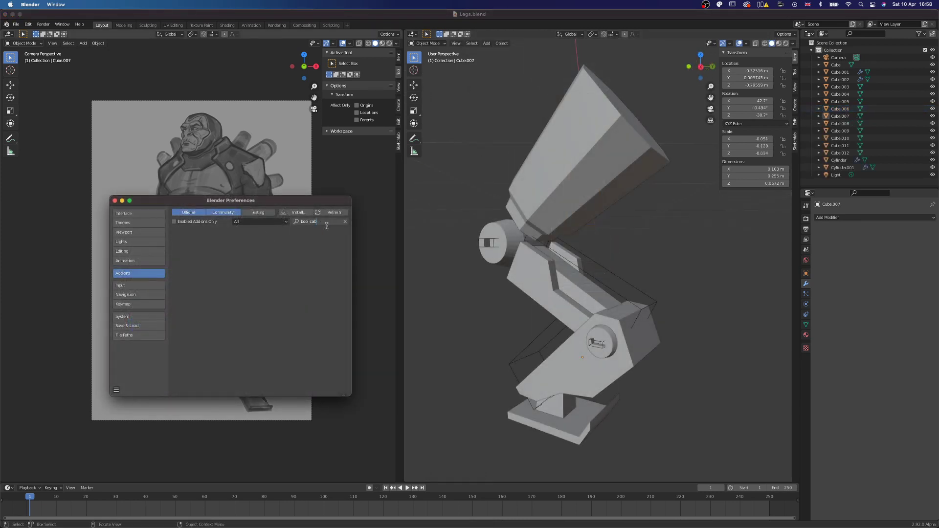
Search the add-ons for "cabl" and expand the Cablerator entry's details.
key("ctrl+a")
key("BackSpace")
type("cab")
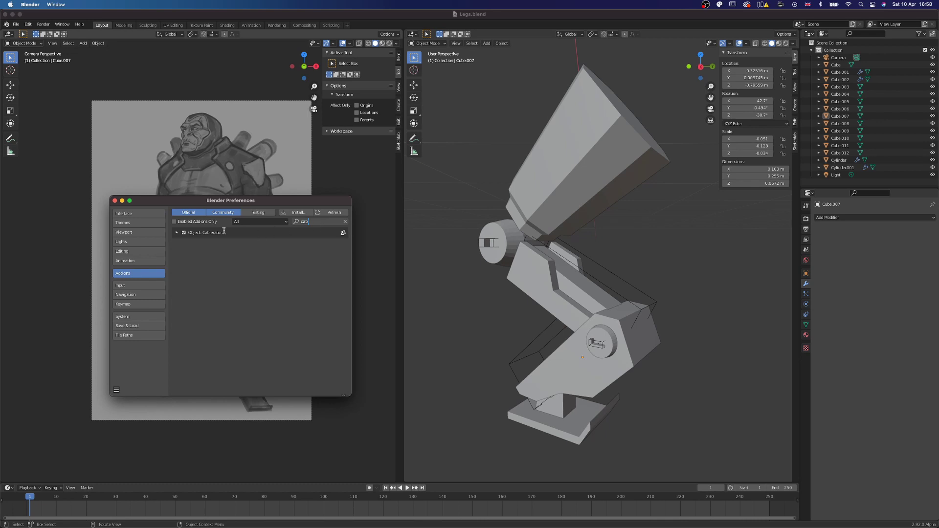
key("Return")
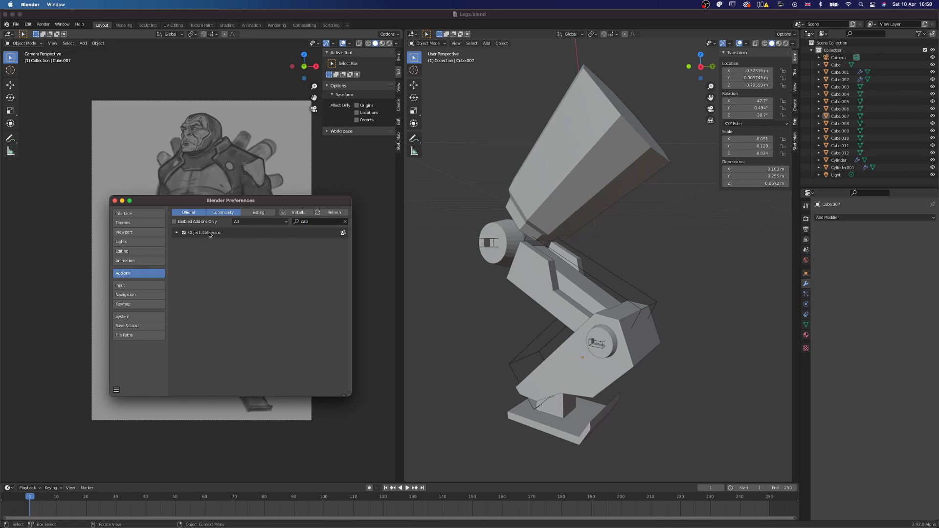
left_click(177, 233)
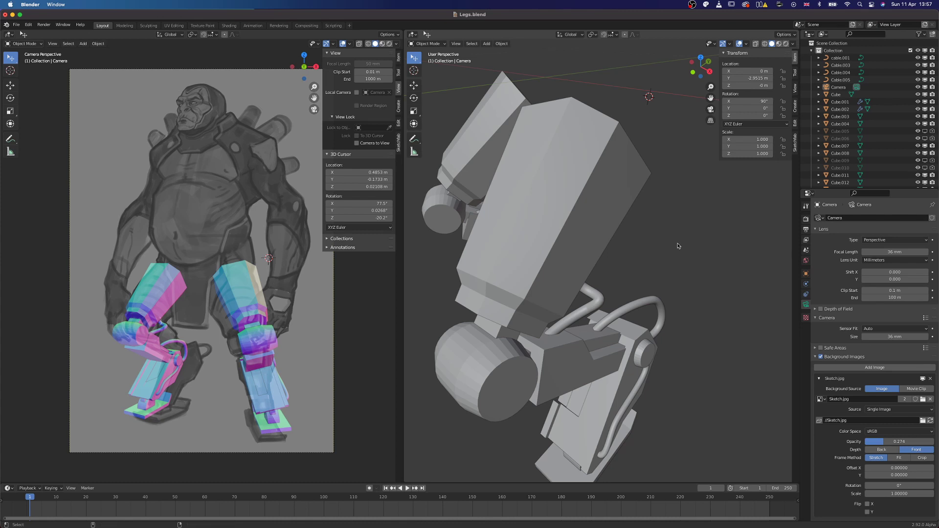
Create a Cablerator cable between two points on the front leg's thigh and set its bevel depth to 0.02 m.
key("shift+alt+c")
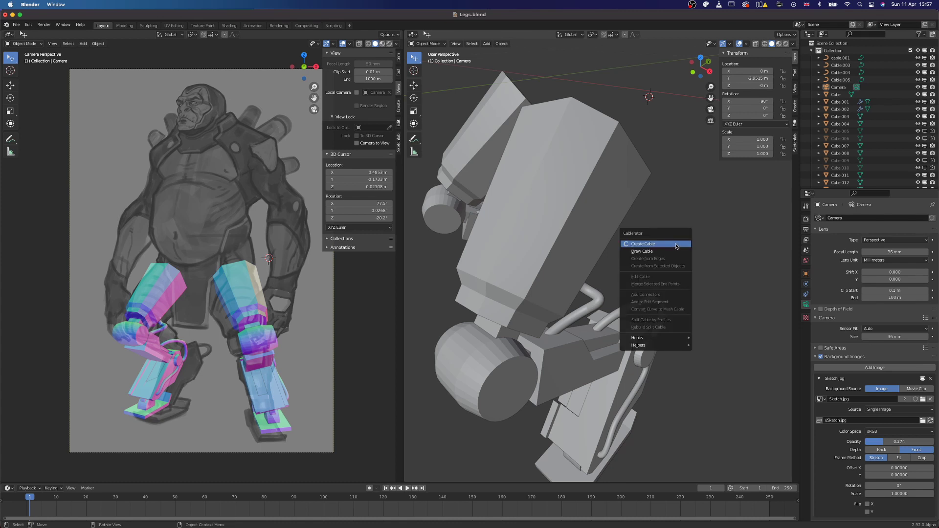
left_click(676, 245)
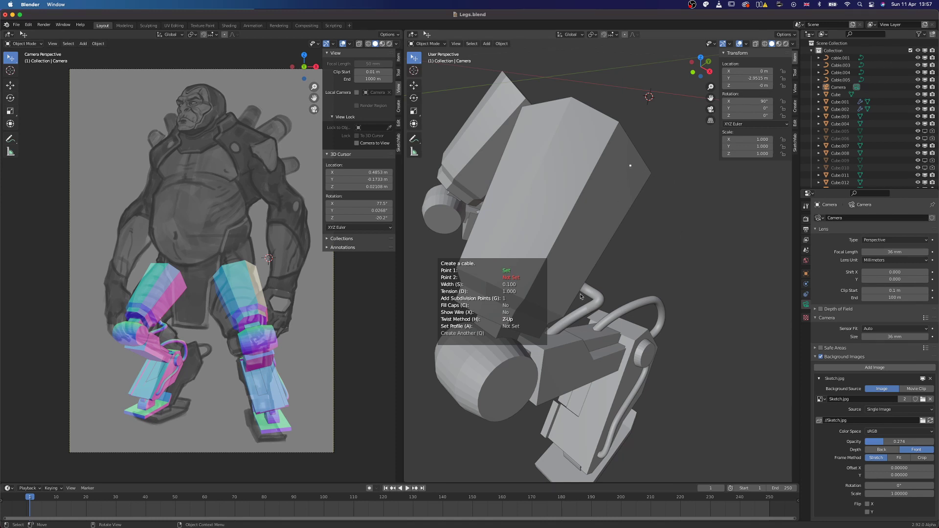
left_click(556, 305)
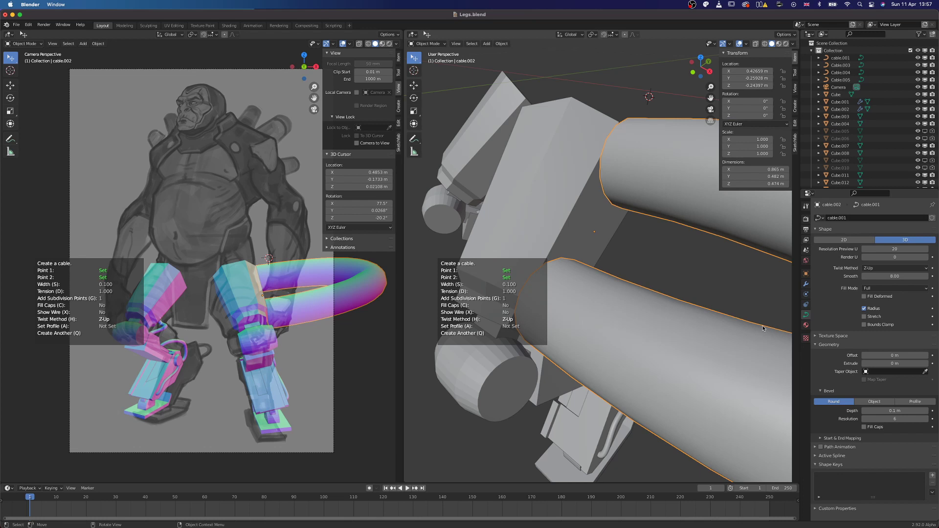
left_click(897, 411)
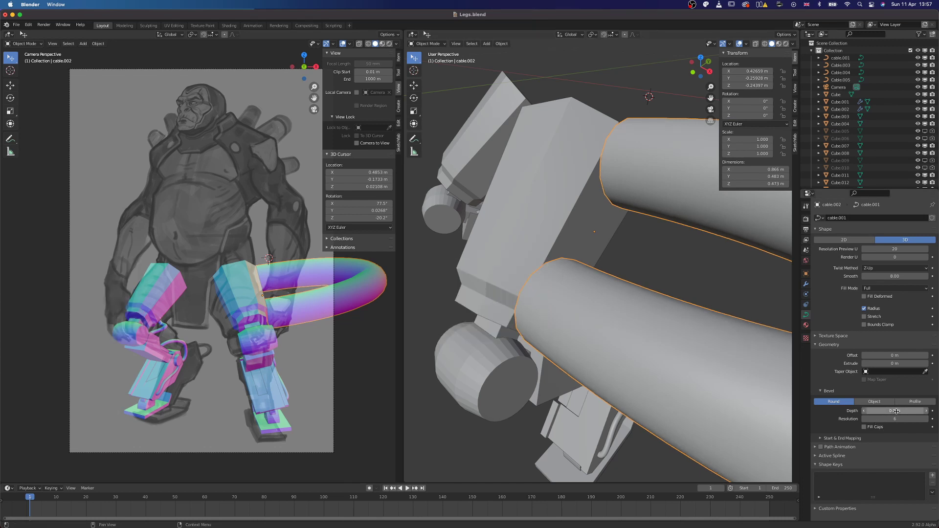
left_click_drag(892, 411, 863, 412)
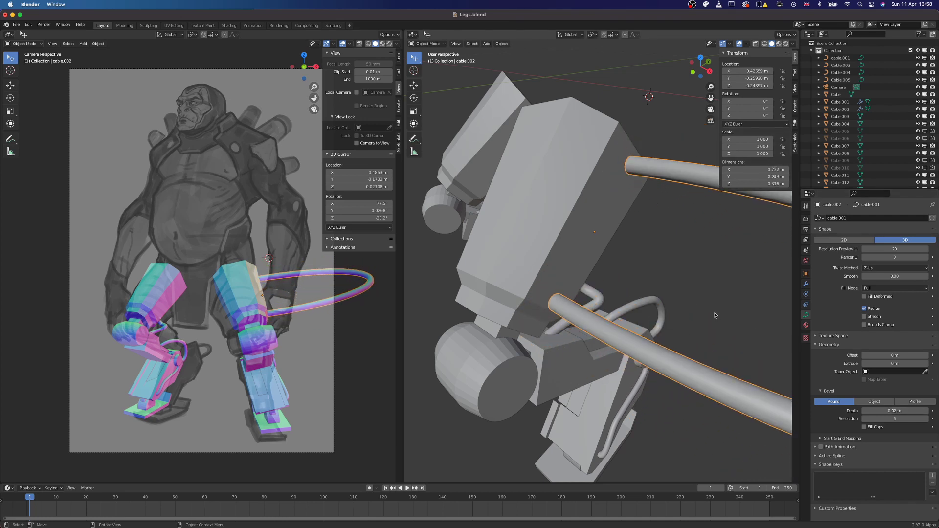
Edit the new cable's curve and move its middle control point in toward the thigh to shorten the loop.
key("Tab")
key("KP_Decimal")
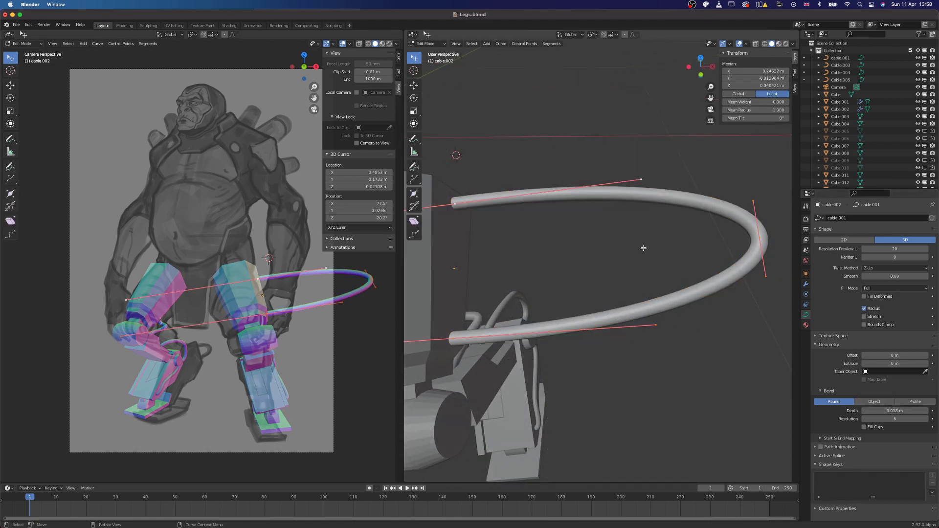
left_click(761, 238)
key("g")
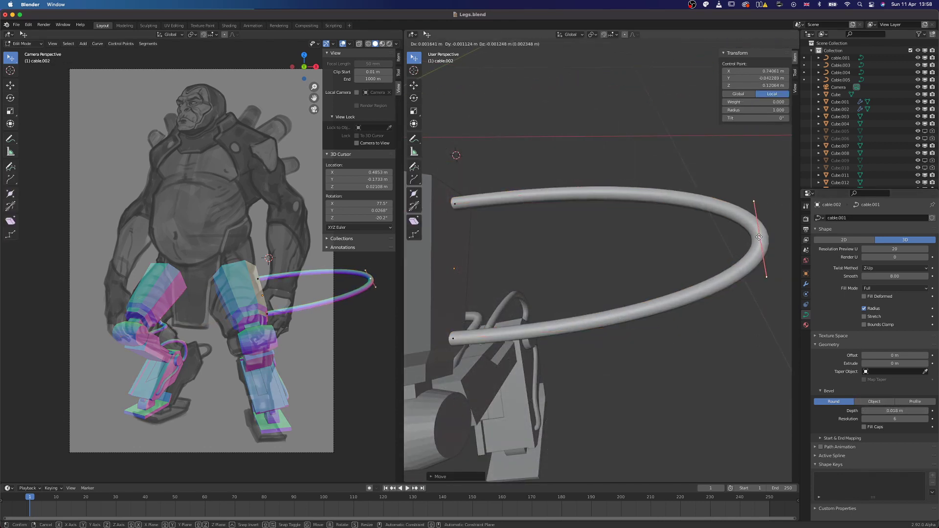
left_click(572, 235)
key("g")
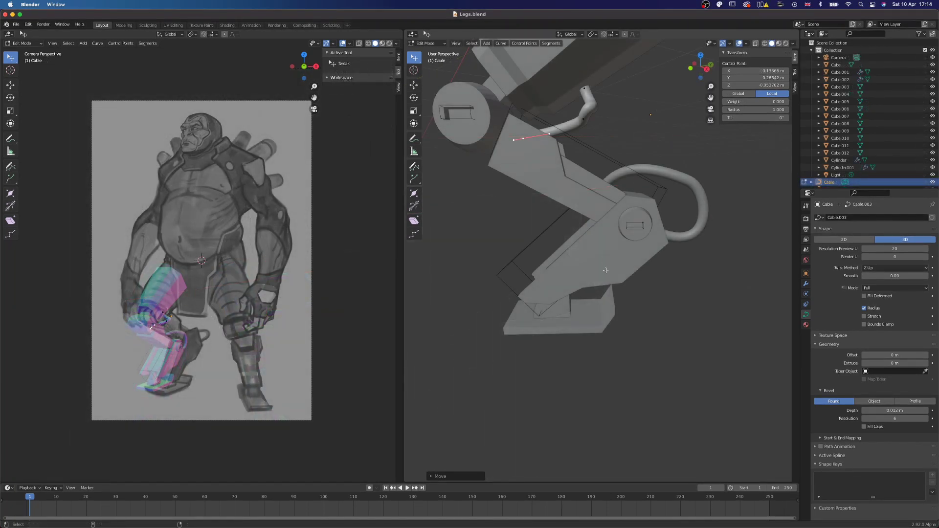
Draw a Cablerator cable of width 0.012 on the lower leg's surface, from below the round joint toward the ankle.
key("shift+alt+c")
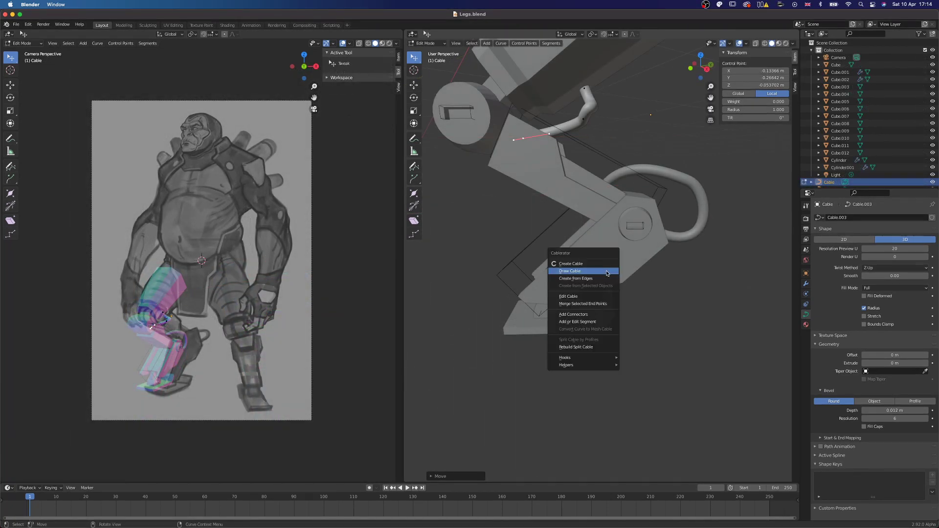
left_click(608, 272)
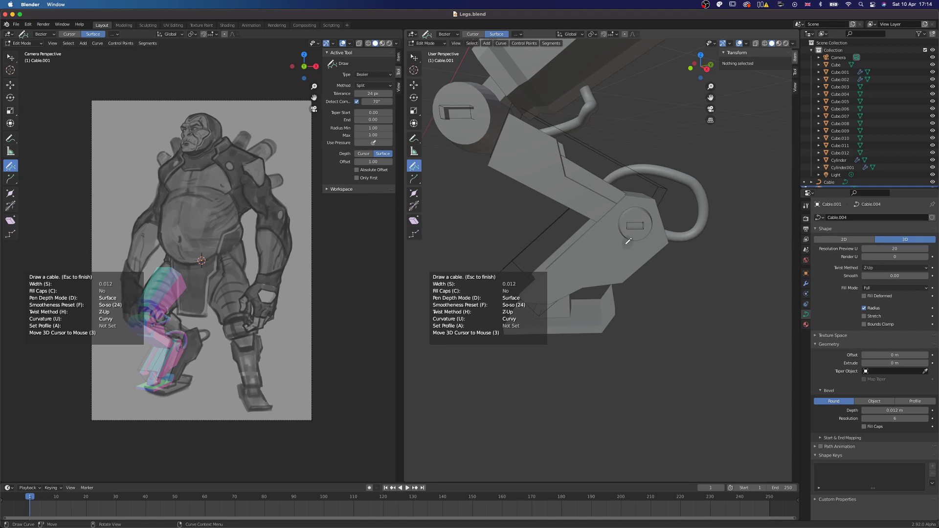
left_click_drag(628, 243, 542, 292)
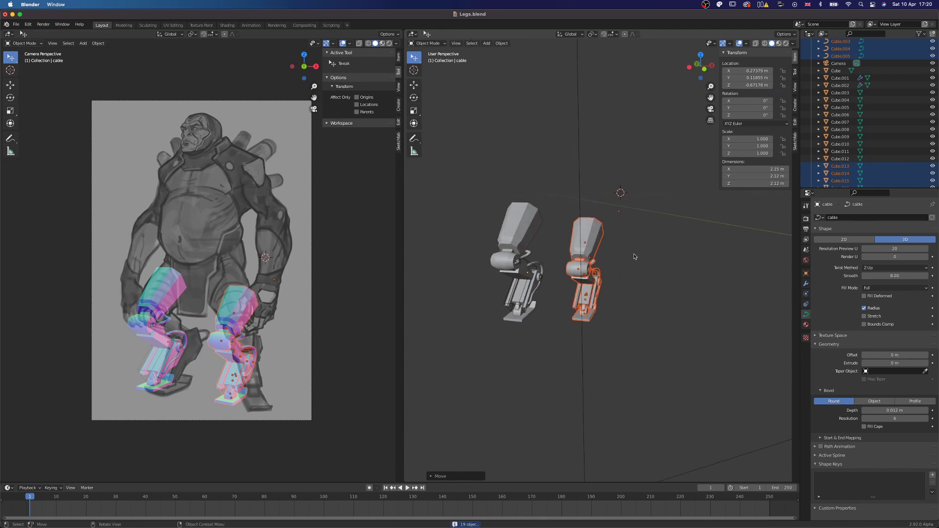
Rotate the duplicated leg about the global Z axis and move it into place over the sketch's straighter leg.
key("r")
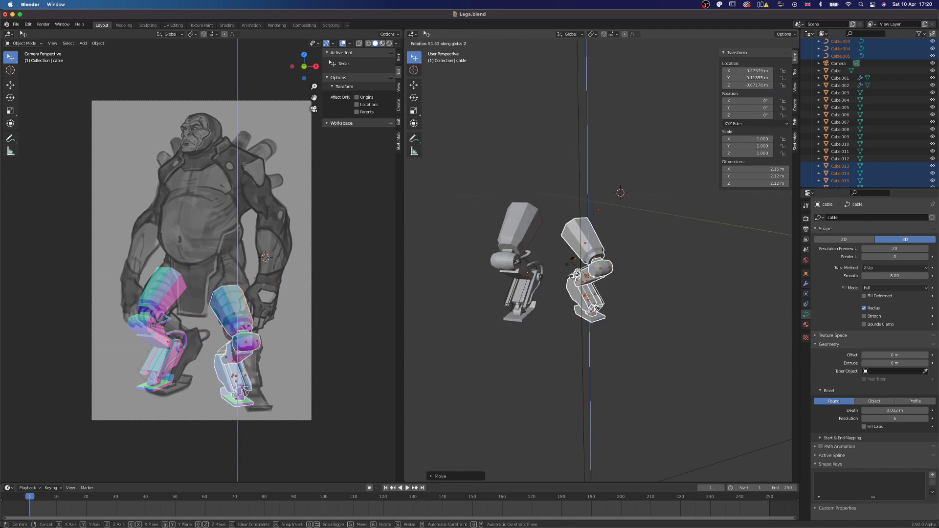
left_click(587, 245)
key("g")
left_click(586, 246)
key("g")
middle_click_drag(587, 246, 631, 215)
left_click(670, 244)
key("g")
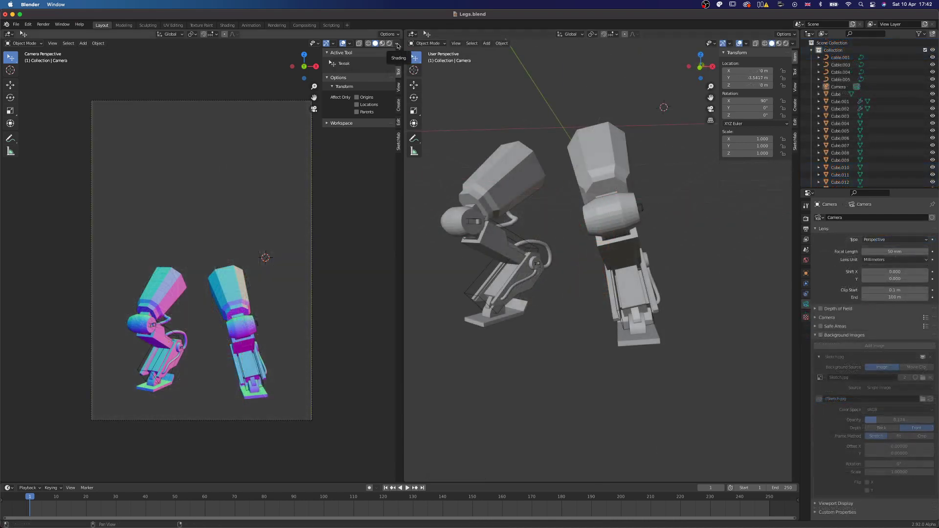
Switch the camera view's shading to a grey MatCap with warm highlights.
left_click(396, 43)
left_click(390, 96)
left_click(410, 122)
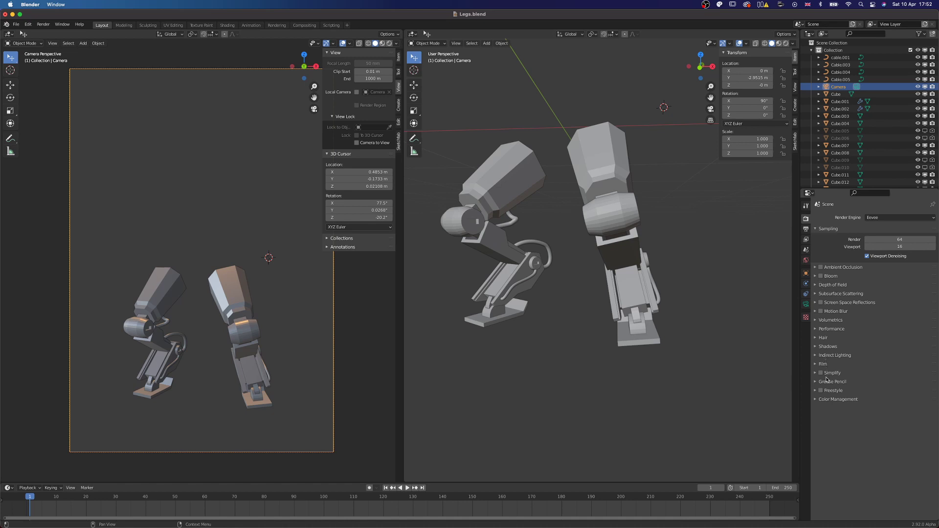
Make the film background transparent and render an image of both legs from the camera view.
left_click(818, 365)
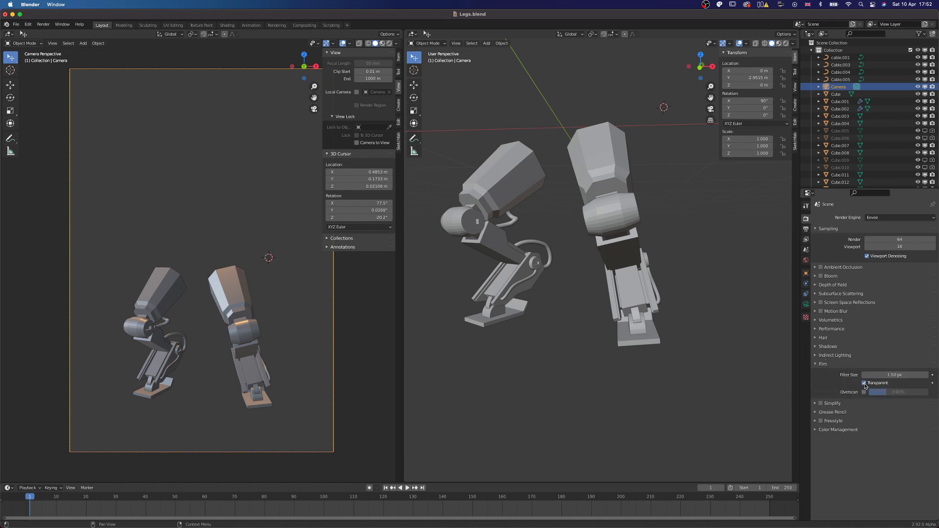
left_click(43, 24)
left_click(86, 177)
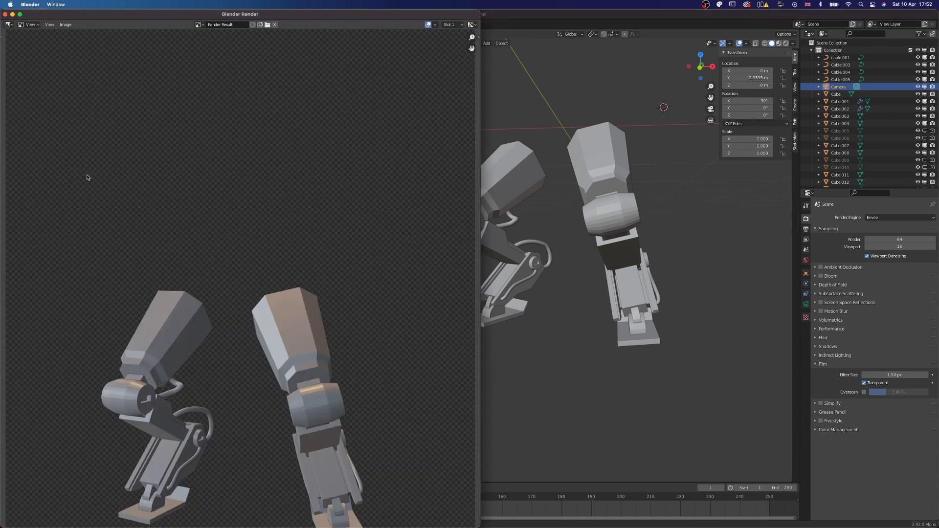
Save the rendered image as an RGBA PNG named Legs.png in the Episode 5 folder.
left_click(66, 25)
left_click(75, 68)
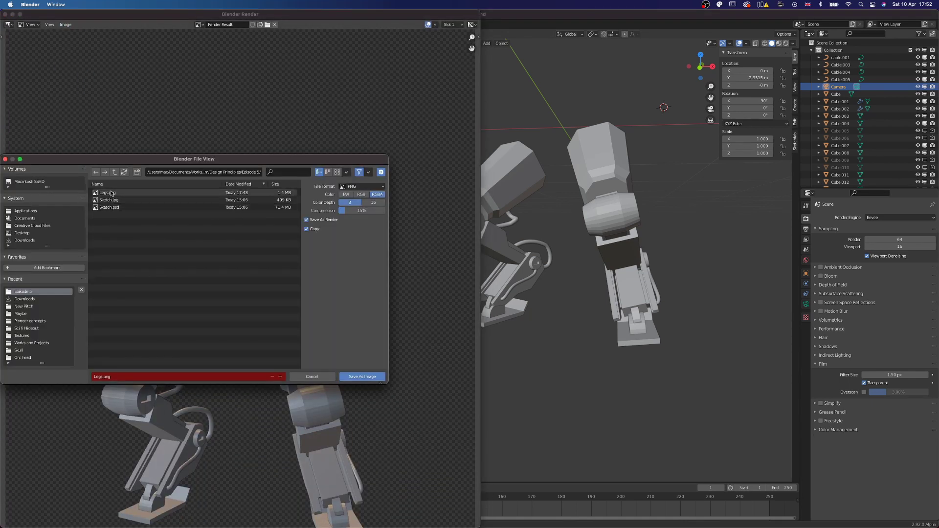
left_click(362, 377)
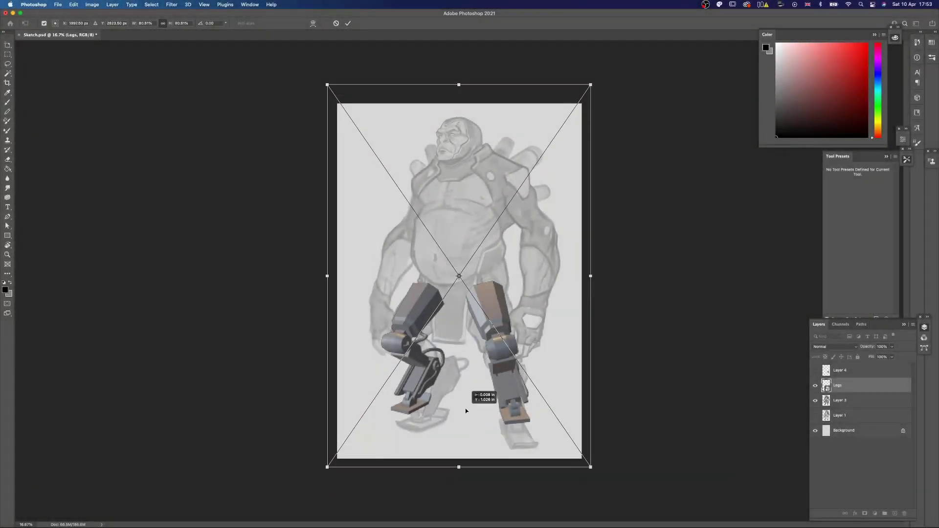
In Photoshop, enlarge the placed Legs render, align it with the sketched legs, and commit the transform.
left_click_drag(591, 468, 606, 488, "alt")
left_click_drag(476, 428, 482, 429)
key("Return")
Rasterize the Legs layer, shift the straighter leg slightly with a rectangular selection, and deselect.
key("m")
right_click(530, 311)
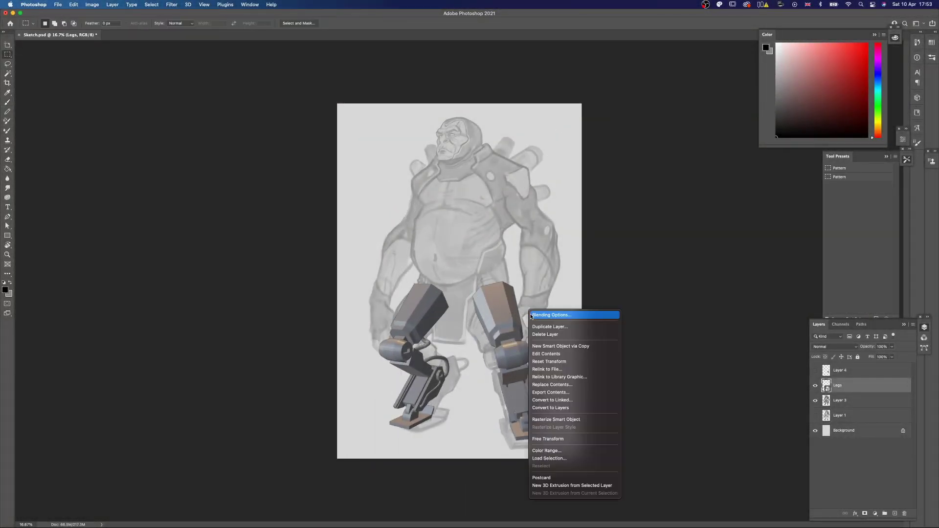
left_click(548, 418)
left_click_drag(463, 265, 587, 463)
left_click_drag(540, 428, 535, 428, "super")
key("super+d")
Add a layer mask to the Legs layer and choose a brush for painting on the mask.
key("z")
mouse_move(434, 306)
left_mouse_down()
mouse_move(478, 289)
mouse_move(431, 284)
mouse_move(429, 323)
left_mouse_up()
left_click(865, 514)
key("b")
right_click(513, 292)
left_click(548, 357)
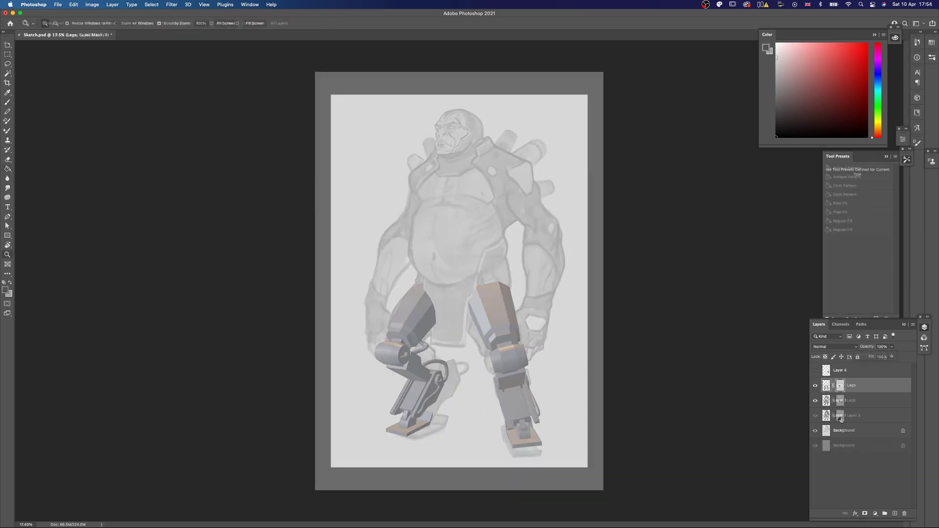
Set Layer 5's opacity to about 52% and add a new layer above it for painting with the 00_round brush.
left_click_drag(876, 357, 879, 358)
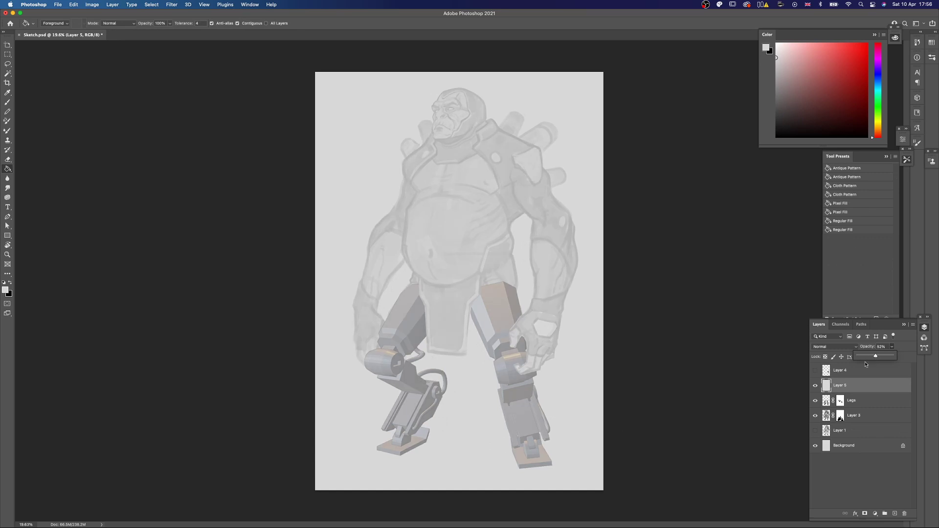
left_click(896, 514)
key("b")
left_click(843, 204)
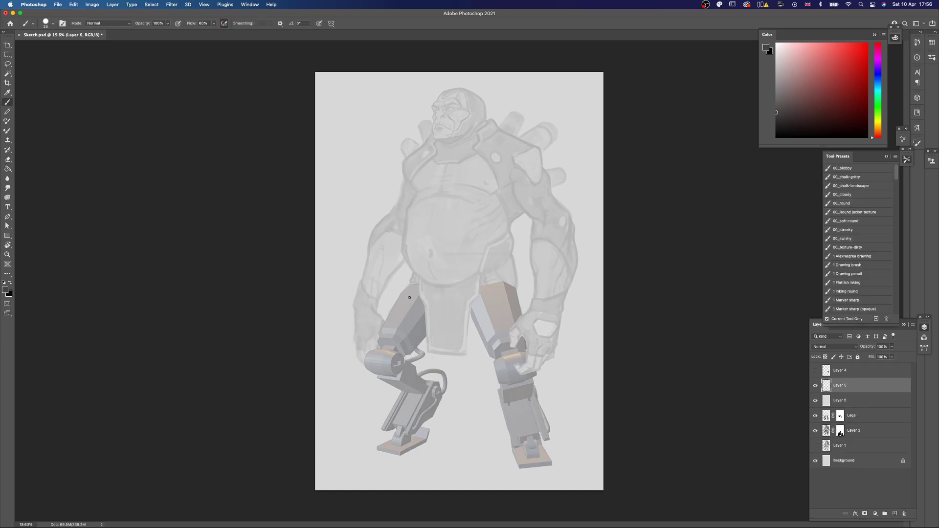
Draw the outline and banded rings of the bent leg's knee joint on Layer 6 with a smaller brush.
key("bracketleft")
key("bracketleft")
key("bracketleft")
left_click_drag(338, 455, 355, 454, "super")
left_click_drag(398, 328, 397, 361)
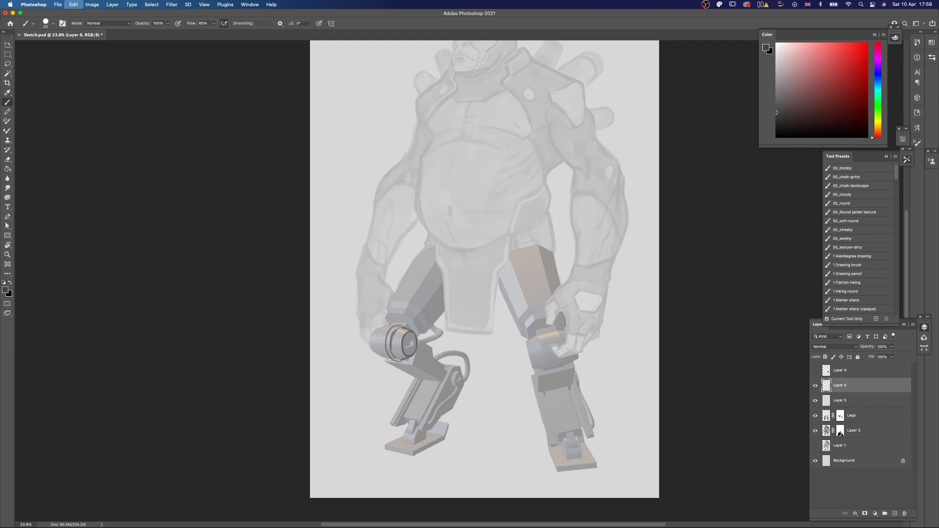
key("bracketright")
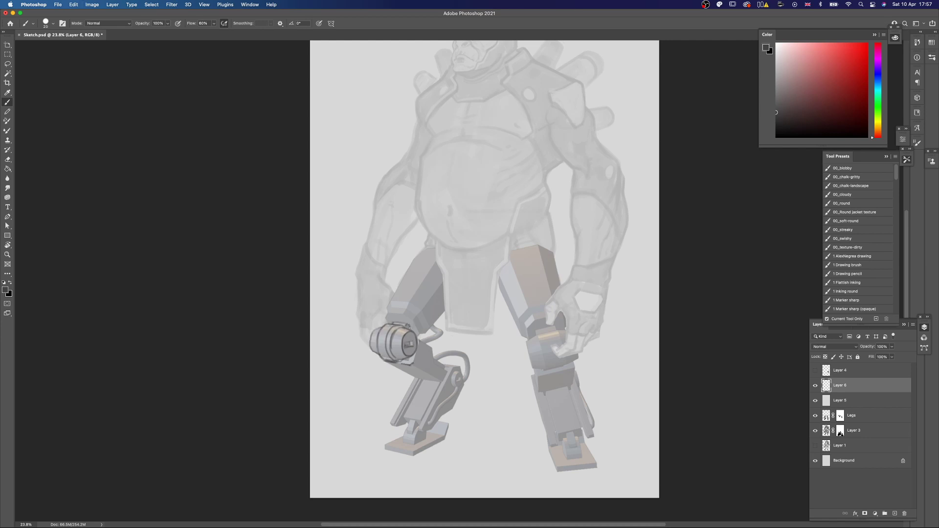
Draw the connecting collar above the bent leg's knee and the armour bands around its lower thigh.
scroll(394, 295, "up", 1)
left_click_drag(390, 314, 417, 343)
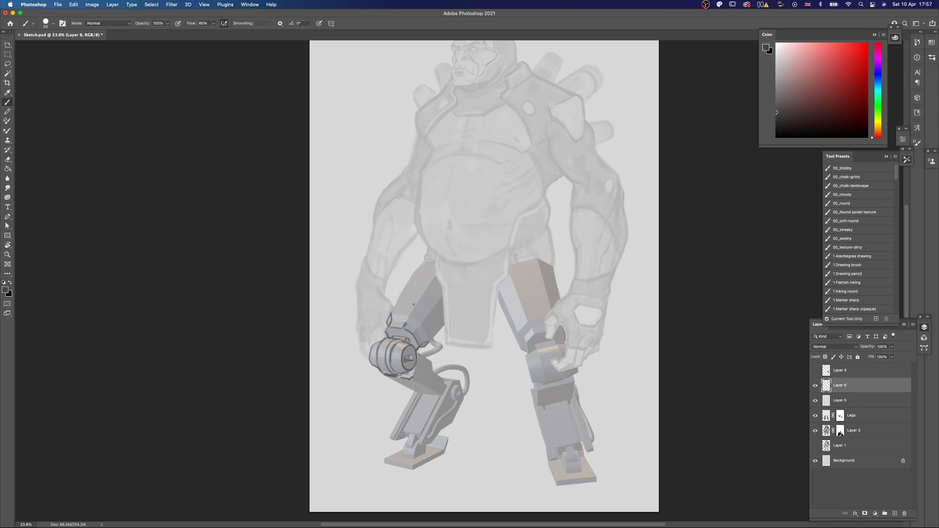
left_click_drag(414, 305, 412, 307)
left_click(816, 416)
left_click(815, 416)
key("bracketright")
key("super+z")
left_click_drag(436, 337, 394, 308)
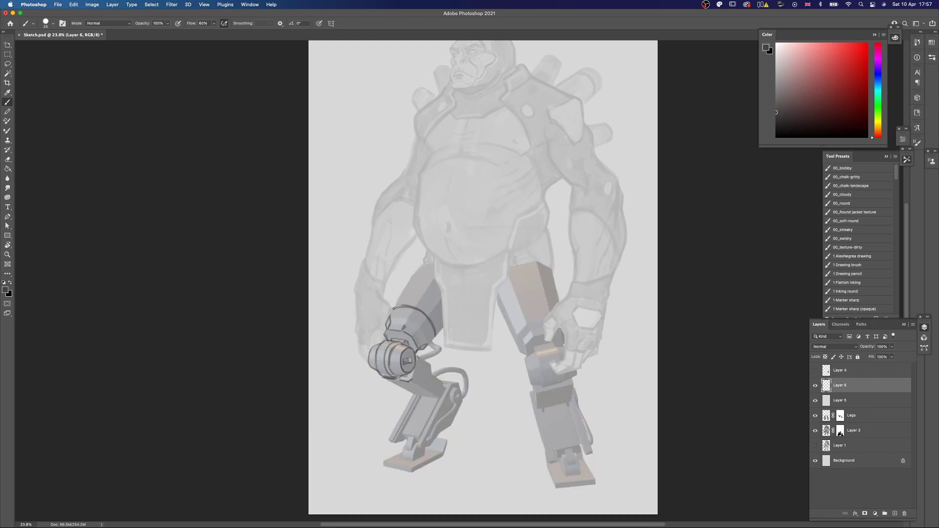
Outline the bent leg's upper thigh and begin the edges of the link below its knee.
scroll(439, 334, "down", 2)
scroll(446, 332, "left", 1)
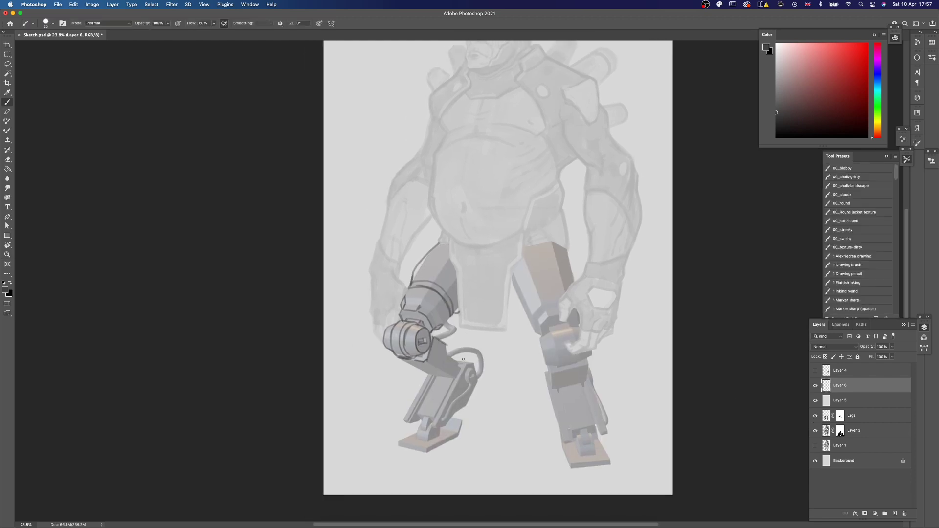
left_click_drag(434, 426, 462, 366)
key("bracketright")
key("bracketright")
left_click_drag(442, 408, 445, 401)
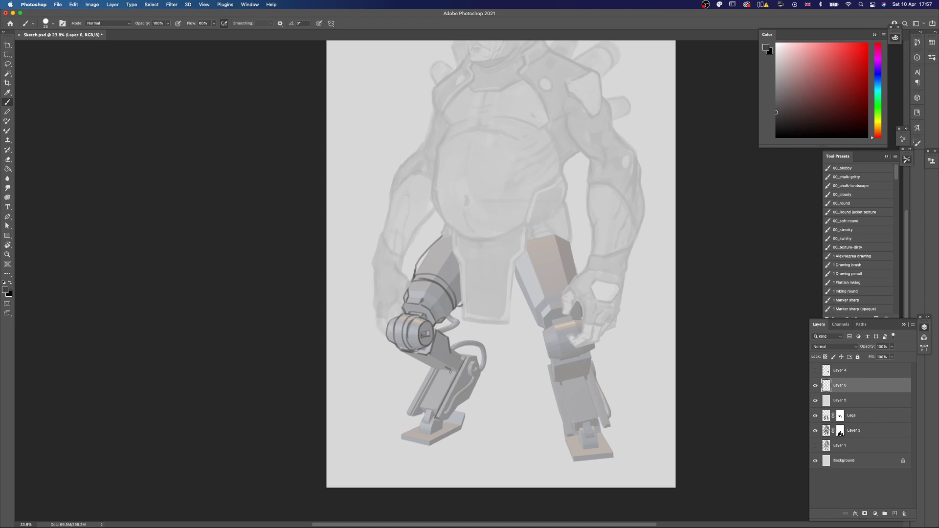
Outline the bent leg's angled link from the knee to the shin and the small bracket beneath it.
mouse_move(441, 367)
left_mouse_down()
mouse_move(500, 351)
mouse_move(548, 359)
left_mouse_up()
key("r")
mouse_move(543, 367)
left_mouse_down()
mouse_move(555, 354)
mouse_move(523, 338)
mouse_move(541, 392)
mouse_move(482, 381)
left_mouse_up()
key("r")
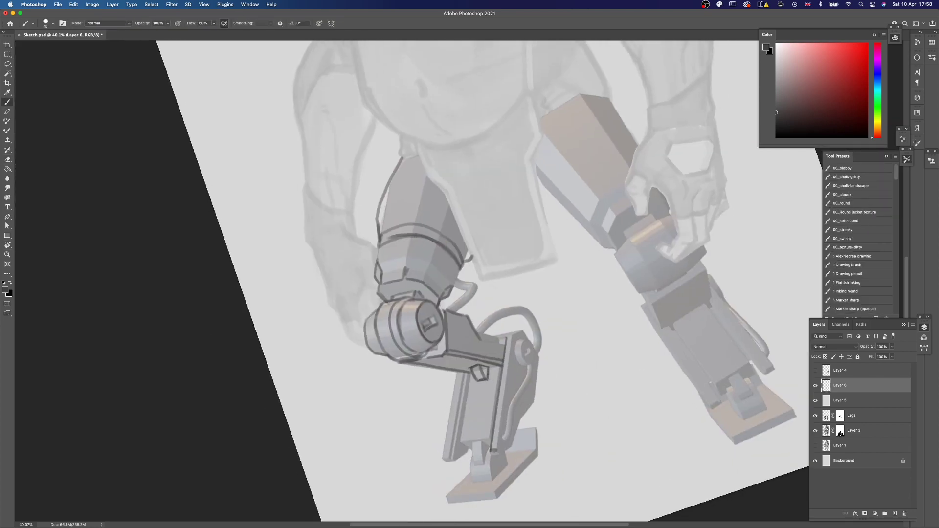
Add finer line detail to the bent leg's shin bracket and ankle joint, varying the brush size.
key("bracketleft")
mouse_move(482, 386)
left_mouse_down()
mouse_move(465, 385)
mouse_move(500, 358)
left_mouse_up()
key("r")
key("Escape")
key("e")
key("b")
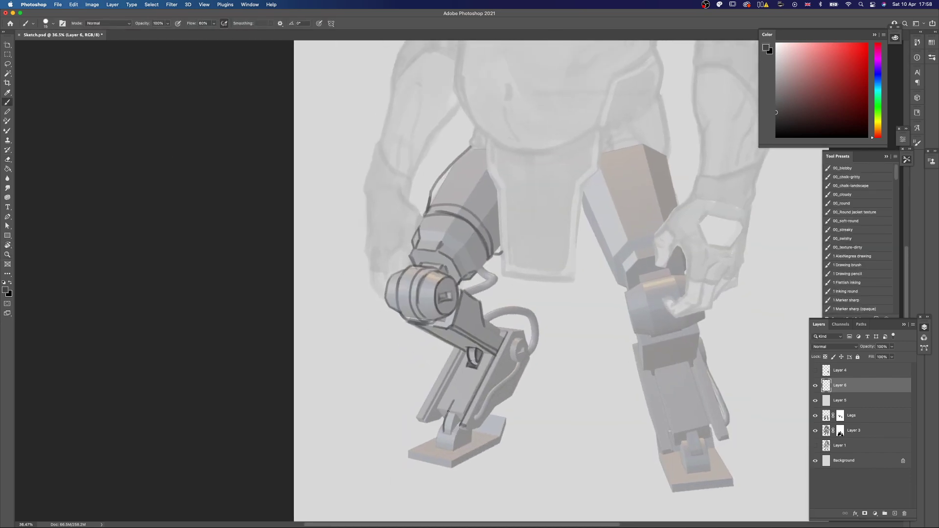
key("r")
left_click_drag(459, 399, 488, 395)
key("bracketright")
key("bracketright")
key("bracketright")
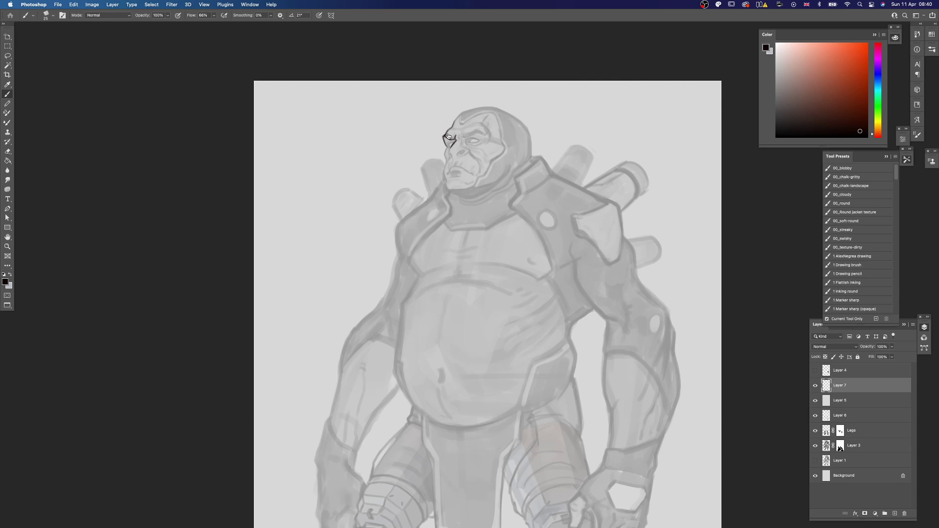
Ink the brow and face contour on Layer 7 with black, undoing the last stroke.
left_click_drag(448, 136, 468, 137, "super")
key("e")
right_click(453, 133)
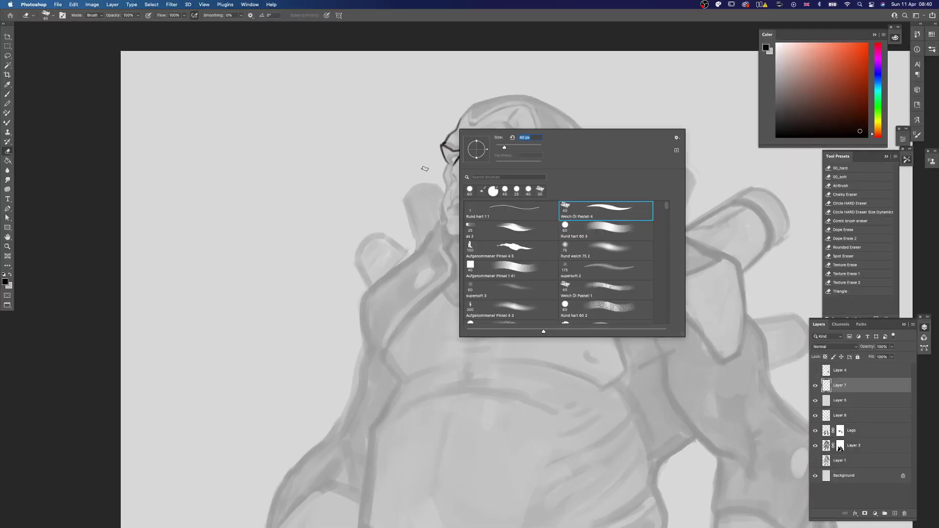
key("Escape")
key("b")
key("super+z")
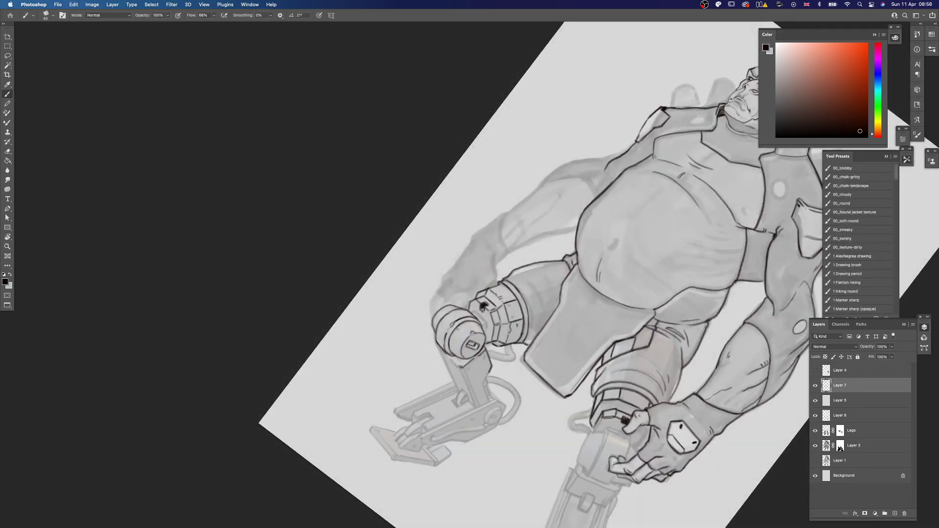
Ink the bent leg's knee joint and the start of its lower link on Layer 7.
left_click_drag(487, 377, 491, 336)
mouse_move(489, 339)
left_mouse_down()
mouse_move(494, 359)
mouse_move(482, 367)
left_mouse_up()
mouse_move(490, 313)
left_mouse_down()
mouse_move(481, 330)
mouse_move(448, 318)
left_mouse_up()
key("bracketleft")
key("super+z")
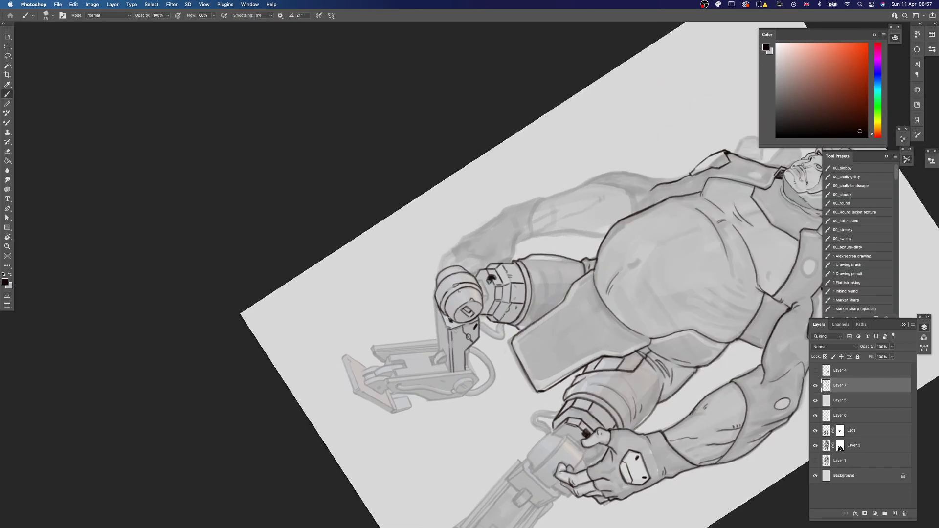
Ink the bent leg's shin and foot mechanics, and refine the lines of the hanging hand and torso.
left_click_drag(440, 353, 435, 297)
key("r")
mouse_move(448, 327)
left_mouse_down()
mouse_move(504, 319)
mouse_move(465, 331)
left_mouse_up()
left_click_drag(465, 331, 488, 312)
mouse_move(502, 355)
left_mouse_down()
mouse_move(492, 341)
mouse_move(519, 332)
left_mouse_up()
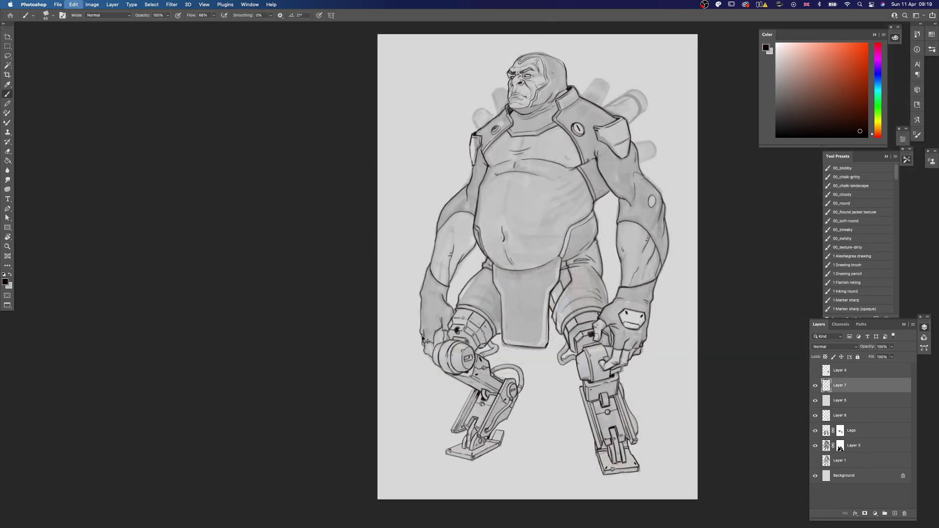
left_click_drag(570, 325, 513, 421)
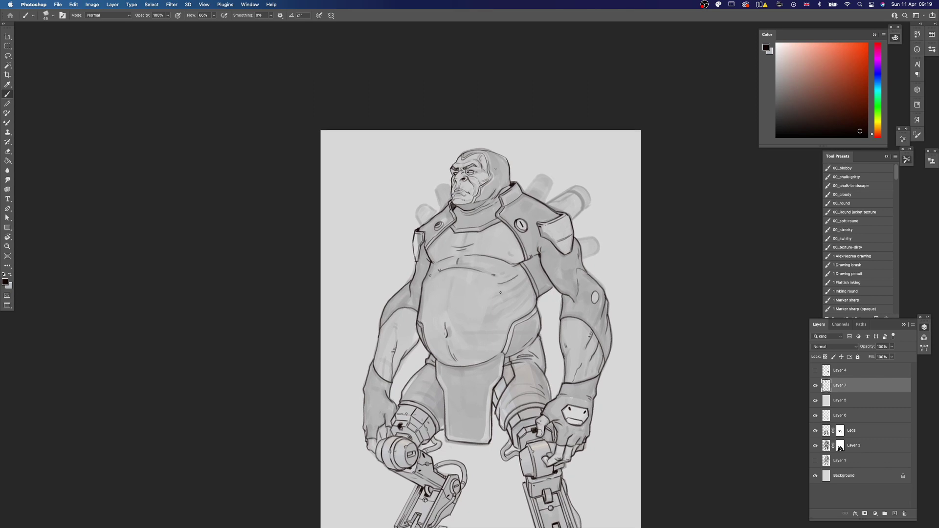
left_click_drag(512, 289, 504, 309)
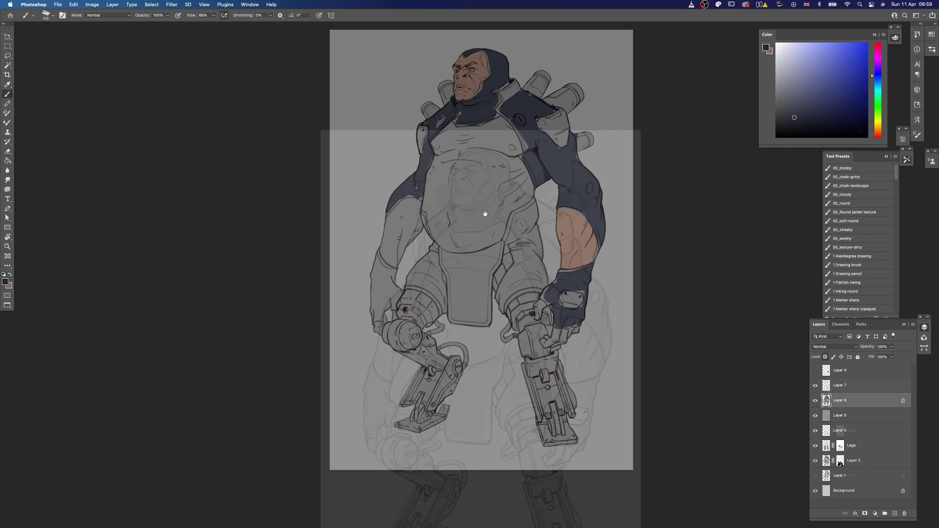
Mix an orange from the sampled skin colour and paint a trim along the rolled sleeve's edge on Layer 8.
scroll(479, 223, "right", 1)
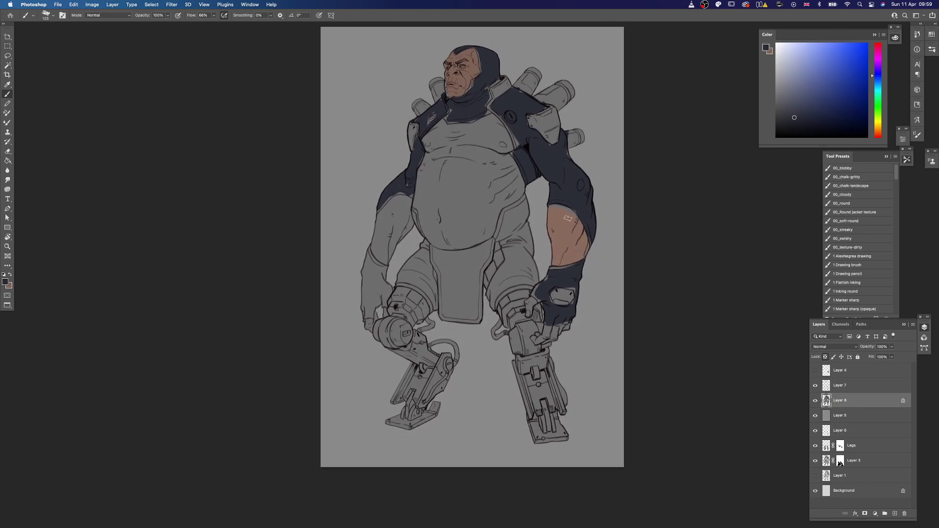
left_click(554, 210, "alt")
left_click(875, 130)
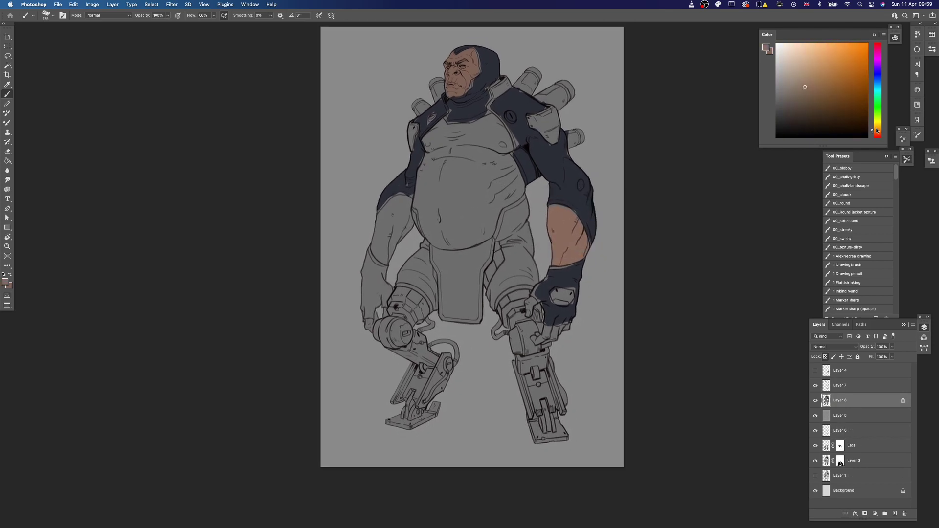
left_click(840, 65)
left_click(841, 83)
mouse_move(548, 204)
left_mouse_down()
mouse_move(573, 209)
mouse_move(592, 240)
left_mouse_up()
left_click_drag(493, 324, 477, 332)
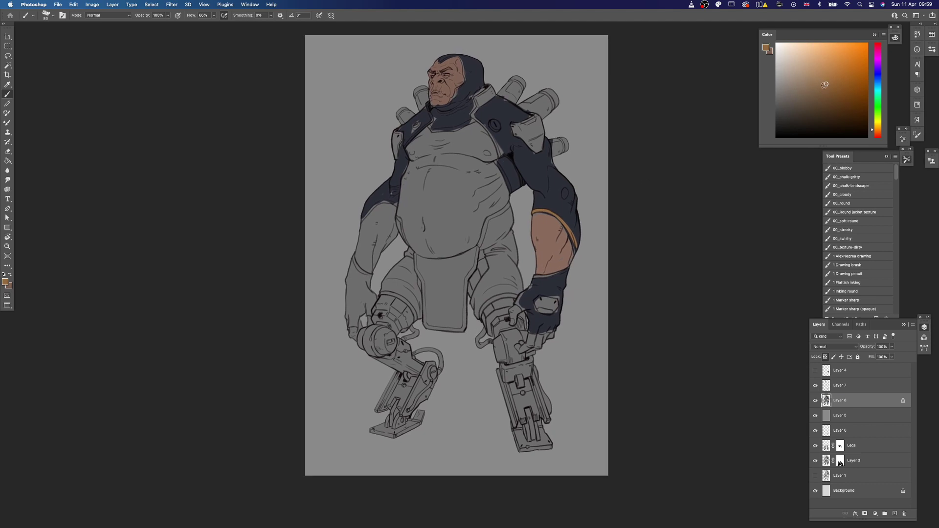
key("super+z")
key("bracketleft")
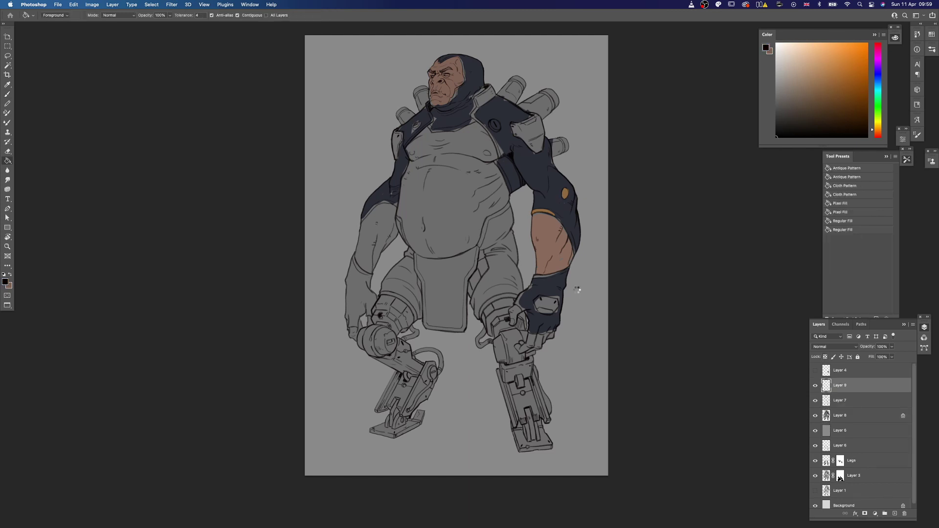
Fill the new layer above the line art with black and set its blend mode to Color.
left_click(578, 293)
left_click(826, 348)
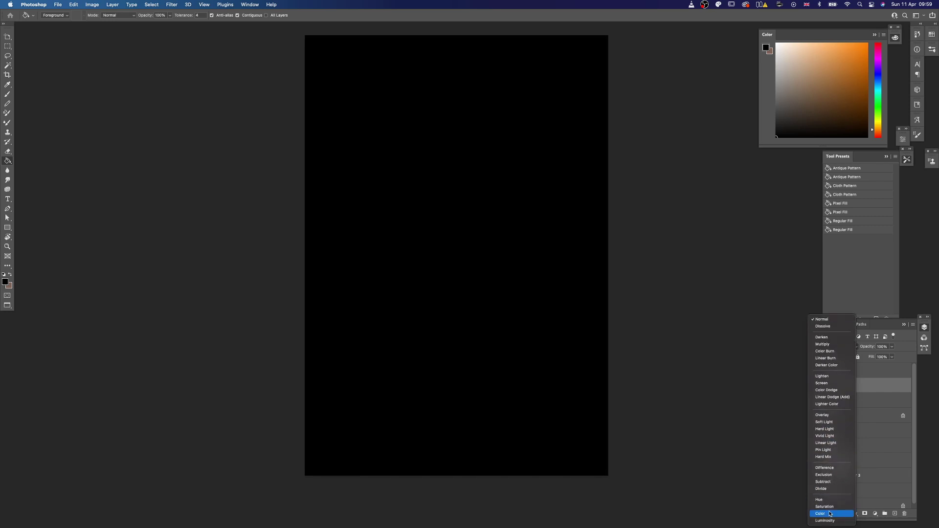
left_click(831, 514)
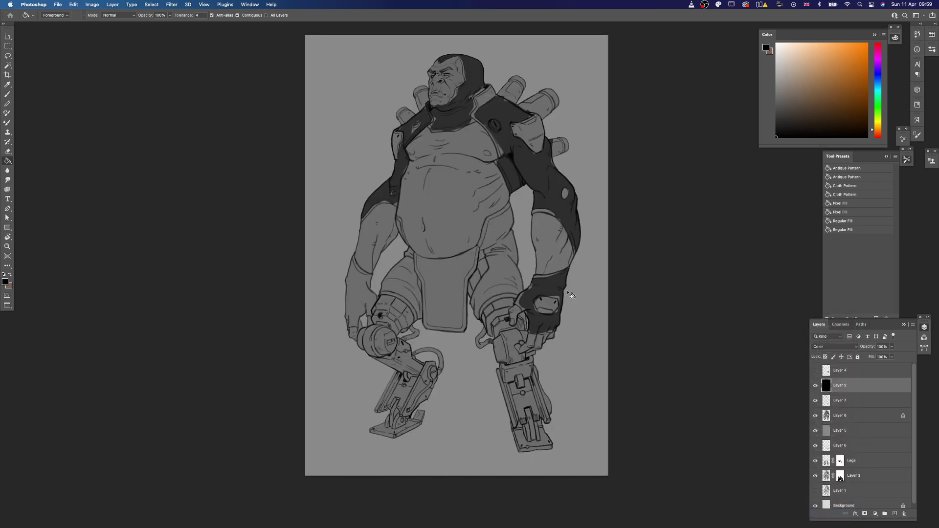
Hide the black Color-mode layer and return to the flat colour layer, Layer 8.
left_click_drag(562, 244, 557, 248)
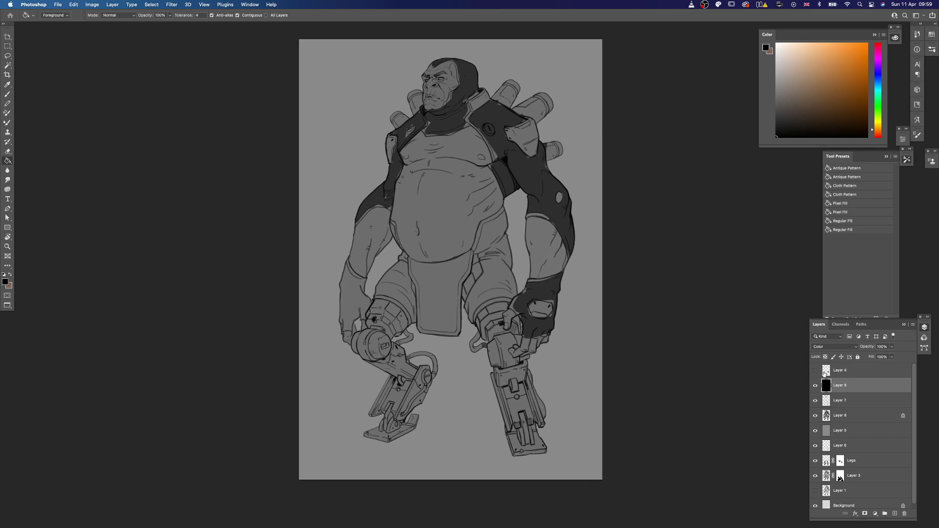
left_click(816, 386)
left_click(841, 411)
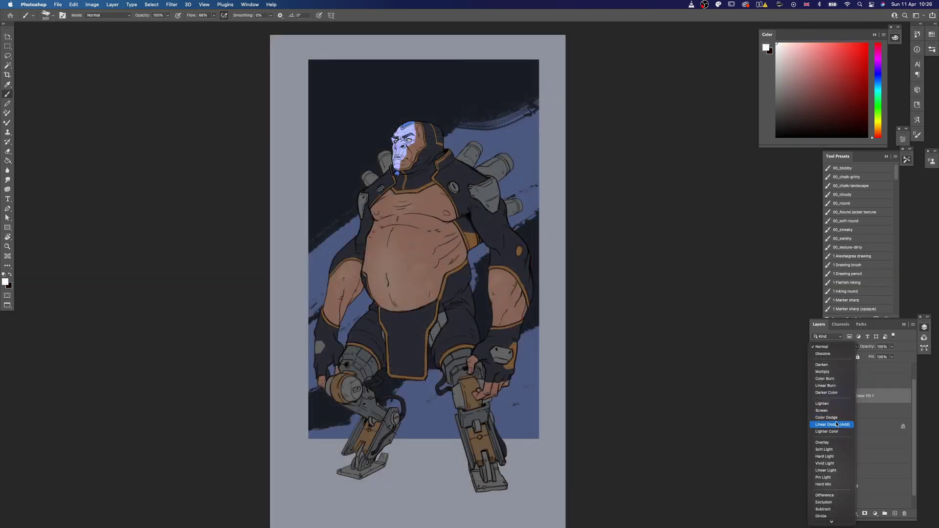
Compare blend modes for the blue Color Fill 1 layer and set it to Screen.
left_click(832, 417)
left_click(832, 346)
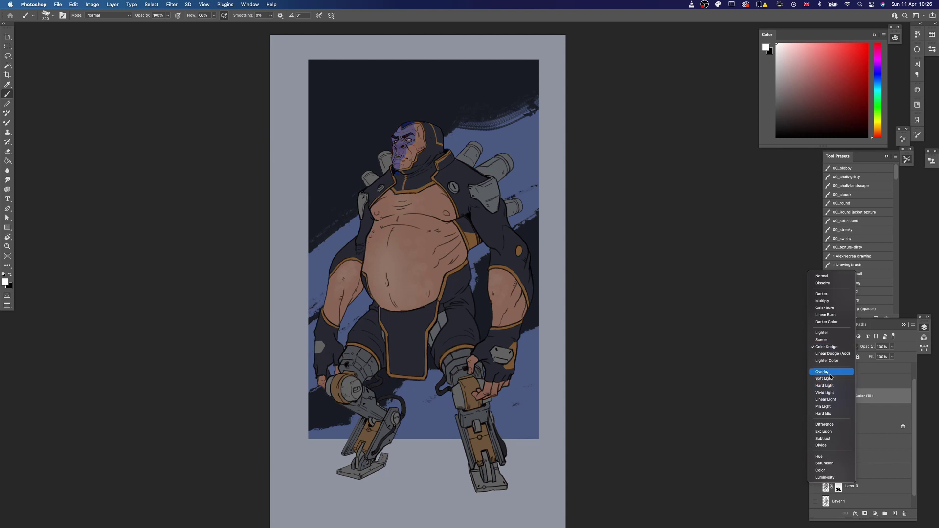
left_click(829, 340)
Paint blue light onto the collar in Color Fill 1's mask and carve shadow out of the face with black.
left_click_drag(392, 174, 369, 208)
key("bracketleft")
key("bracketleft")
key("bracketleft")
key("bracketleft")
key("x")
left_click_drag(406, 140, 405, 165)
Paint blue light across the jacket, chest, upper arm and bent thigh in Color Fill 1's mask with white.
key("x")
key("bracketright")
key("bracketright")
key("bracketright")
key("bracketright")
key("bracketright")
mouse_move(405, 190)
left_mouse_down()
mouse_move(454, 187)
mouse_move(371, 223)
left_mouse_up()
mouse_move(433, 184)
left_mouse_down()
mouse_move(448, 192)
mouse_move(342, 264)
left_mouse_up()
left_click_drag(438, 215, 349, 253)
mouse_move(350, 361)
left_mouse_down()
mouse_move(371, 321)
mouse_move(354, 343)
left_mouse_up()
key("bracketleft")
key("bracketleft")
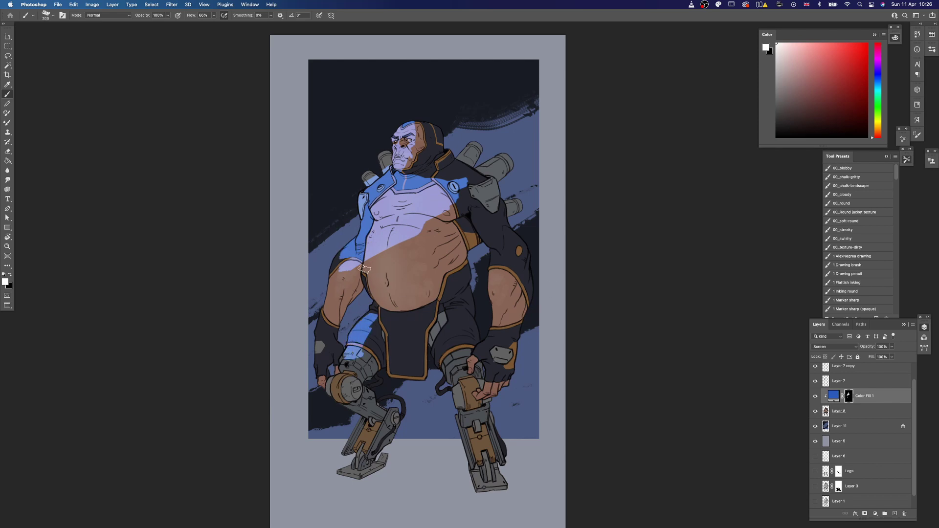
left_click_drag(364, 269, 433, 223)
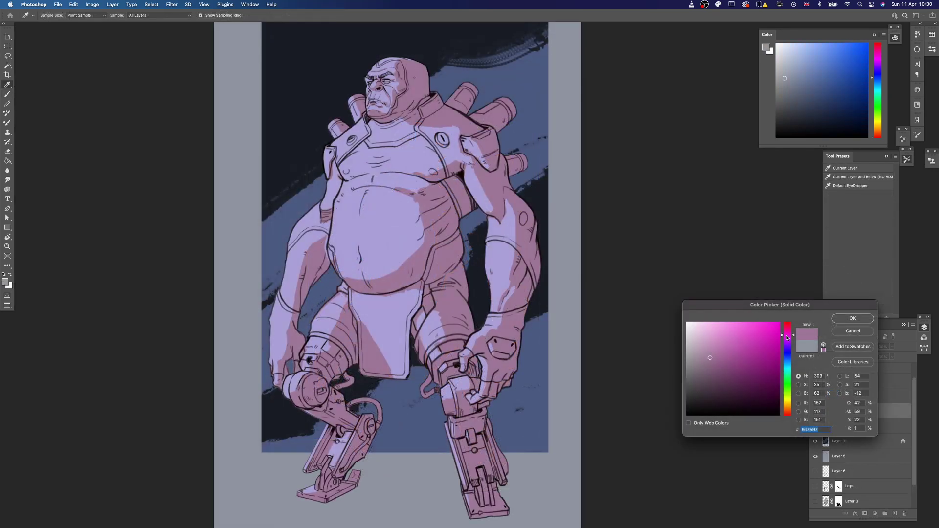
Set the second solid colour fill to the muted pink 8c5876.
left_click(725, 363)
left_click_drag(791, 335, 791, 331)
left_click(847, 319)
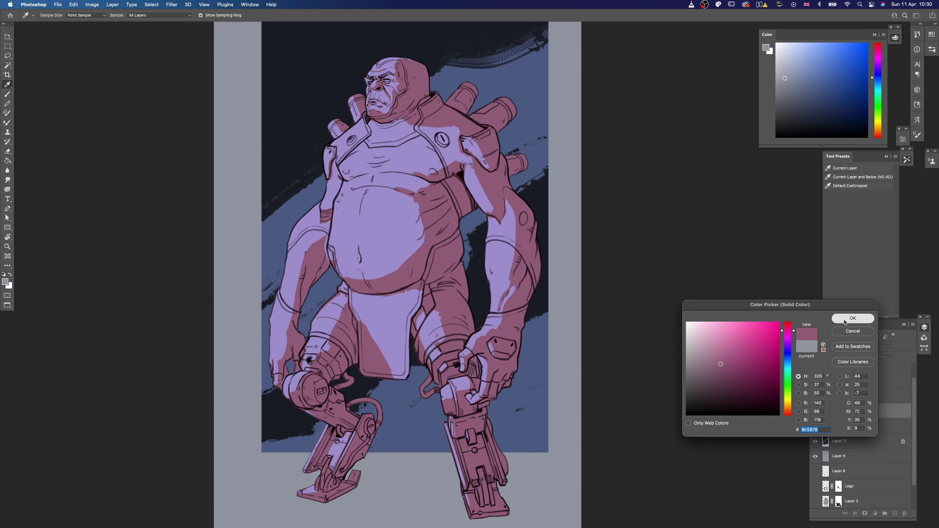
Fill Color Fill 2's mask with black and paint a white rim light along the outer forearm.
key("g")
key("x")
left_click(558, 264)
key("b")
key("x")
left_click_drag(543, 250, 529, 372)
Set Color Fill 2's blend mode to Color Dodge and open its opacity control.
left_click(836, 346)
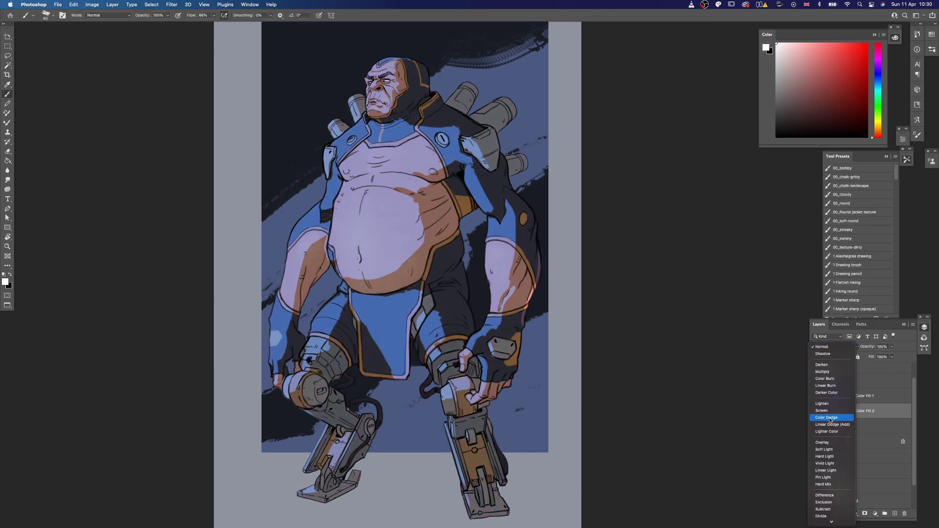
left_click(835, 419)
left_click(892, 346)
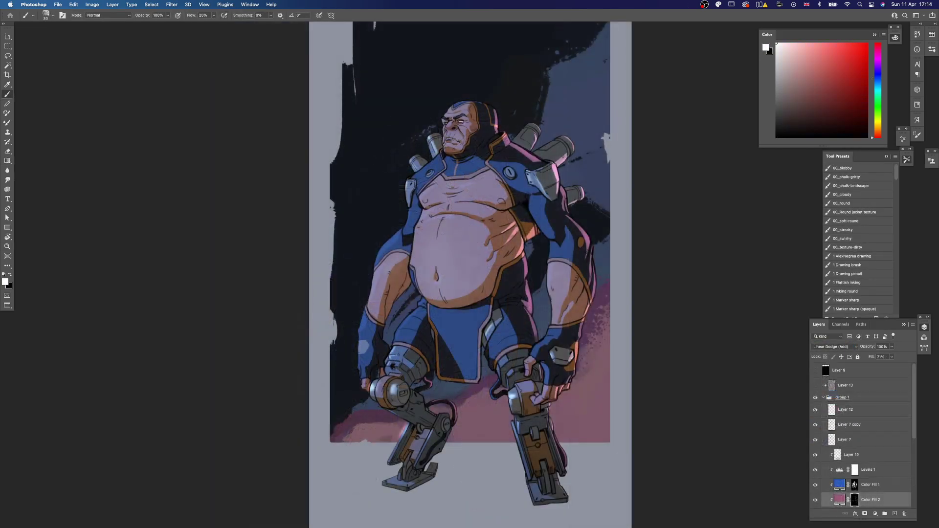
Refine the pink rim light along the figure's shadowed side in Color Fill 2's mask with a smaller brush.
left_click(601, 267)
mouse_move(600, 266)
left_mouse_down("super")
mouse_move(576, 220)
mouse_move(586, 251)
left_mouse_up("super")
key("bracketleft")
key("bracketleft")
key("bracketleft")
left_click_drag(513, 256, 520, 228)
Trim back the blue light on the figure by painting black in Color Fill 1's mask.
left_click(856, 488)
key("x")
key("bracketright")
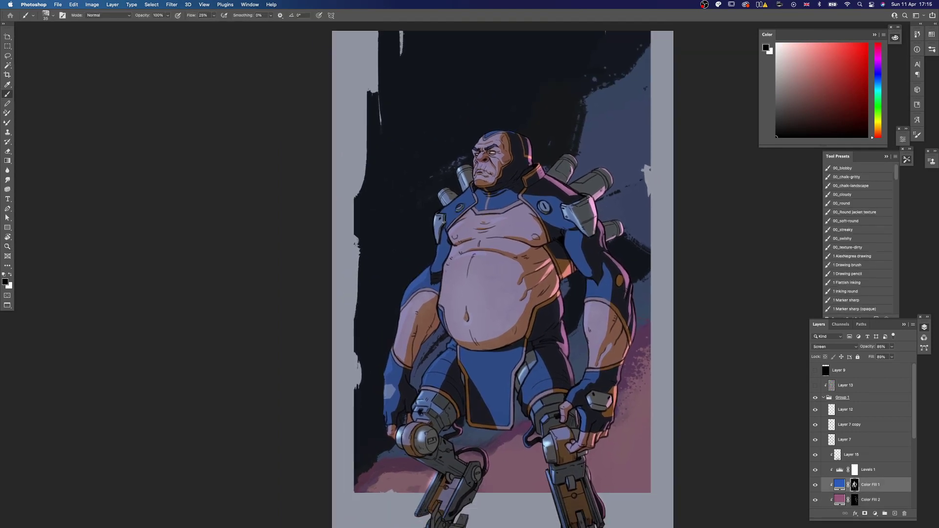
key("super+z")
left_click_drag(462, 383, 443, 324)
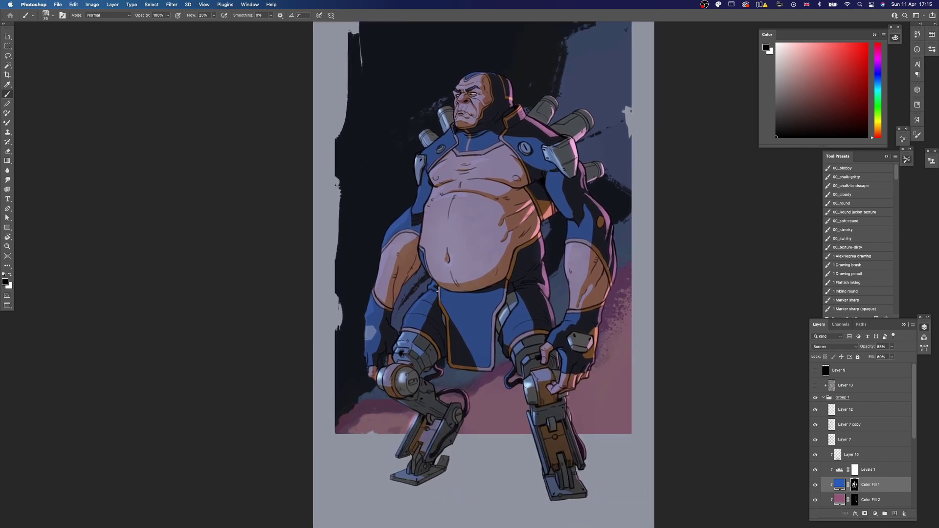
scroll(447, 332, "down", 2)
key("bracketleft")
mouse_move(596, 252)
left_mouse_down()
mouse_move(568, 298)
mouse_move(562, 399)
mouse_move(576, 418)
mouse_move(547, 356)
left_mouse_up()
scroll(598, 400, "down", 5)
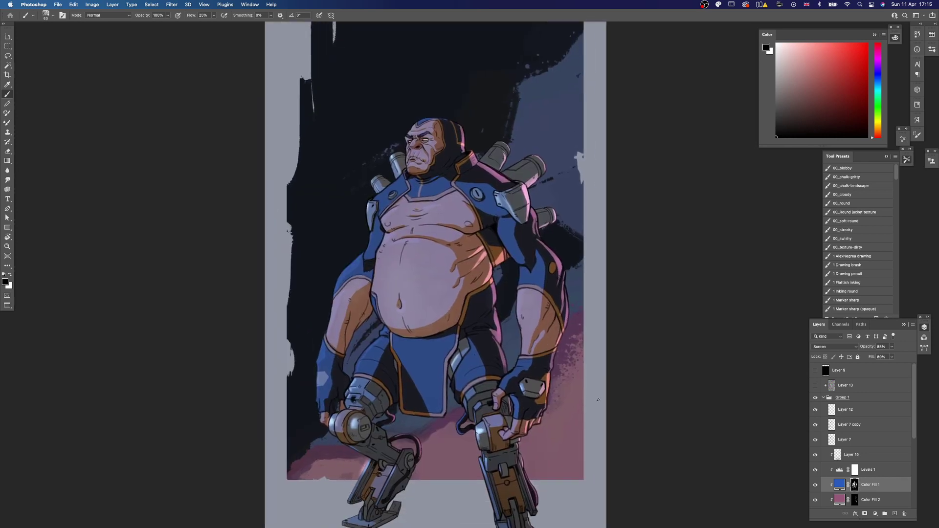
key("z")
mouse_move(556, 400)
left_mouse_down()
mouse_move(542, 401)
mouse_move(552, 392)
mouse_move(546, 407)
left_mouse_up()
scroll(546, 407, "down", 3)
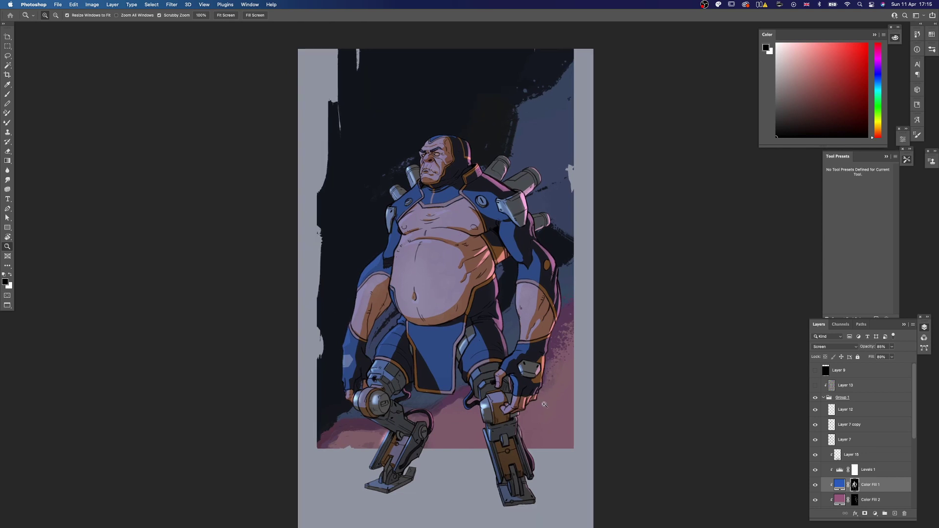
Load Color Fill 1's mask as a selection, hide the selection edges, and choose a round brush.
left_click(855, 490, "super")
key("super+h")
key("b")
right_click(545, 318)
left_click(702, 441)
key("Return")
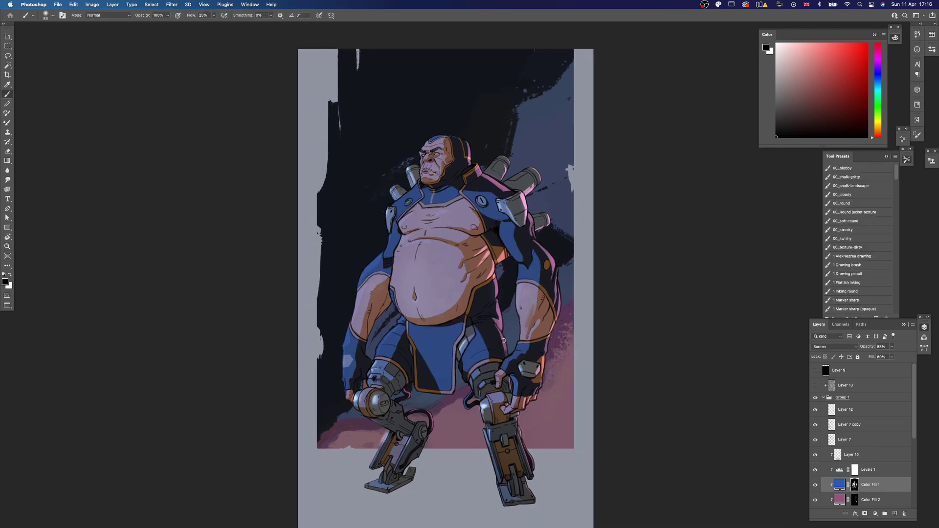
Soften the blue light on the arms, torso and legs by painting black in Color Fill 1's mask with progressively smaller brushes.
left_click_drag(397, 320, 431, 324)
key("super+z")
key("bracketleft")
key("bracketleft")
key("bracketleft")
key("bracketleft")
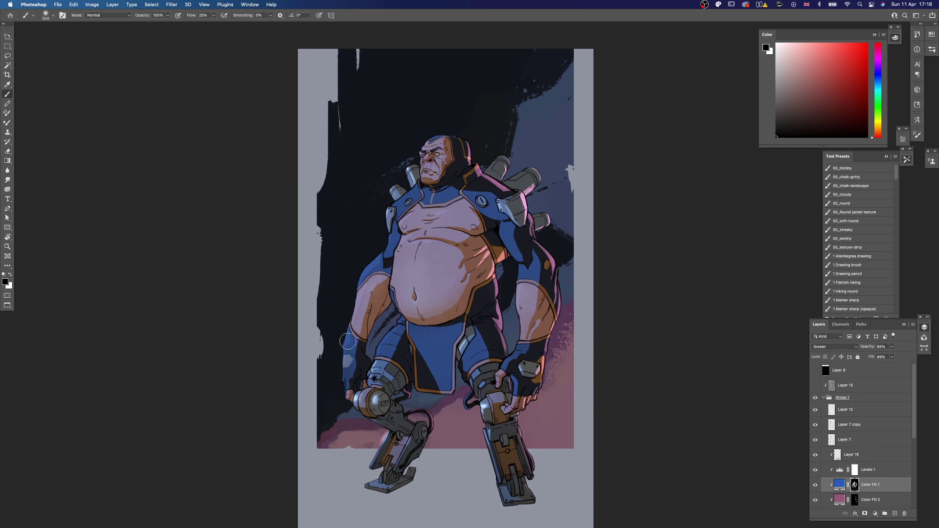
left_click_drag(484, 185, 480, 221)
left_click_drag(474, 256, 472, 230)
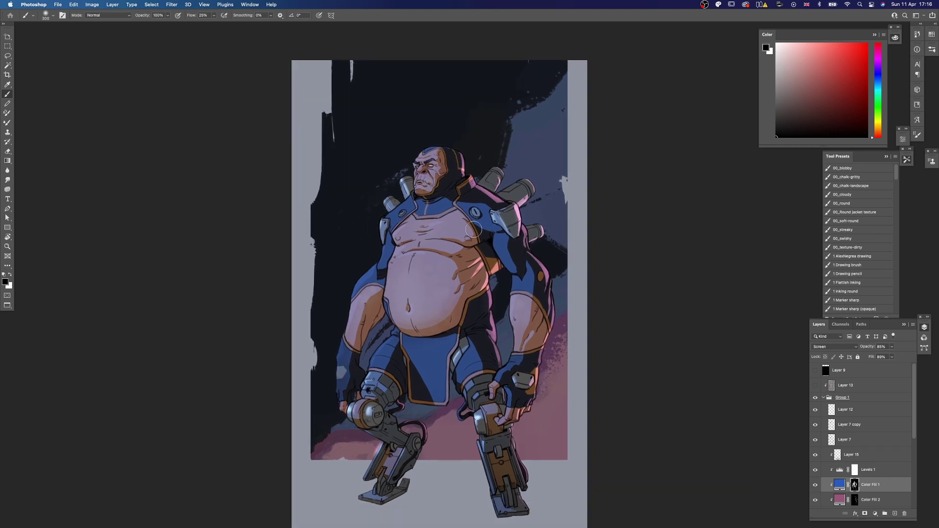
key("bracketleft")
key("bracketleft")
key("bracketleft")
mouse_move(534, 346)
left_mouse_down()
mouse_move(541, 333)
mouse_move(528, 338)
left_mouse_up()
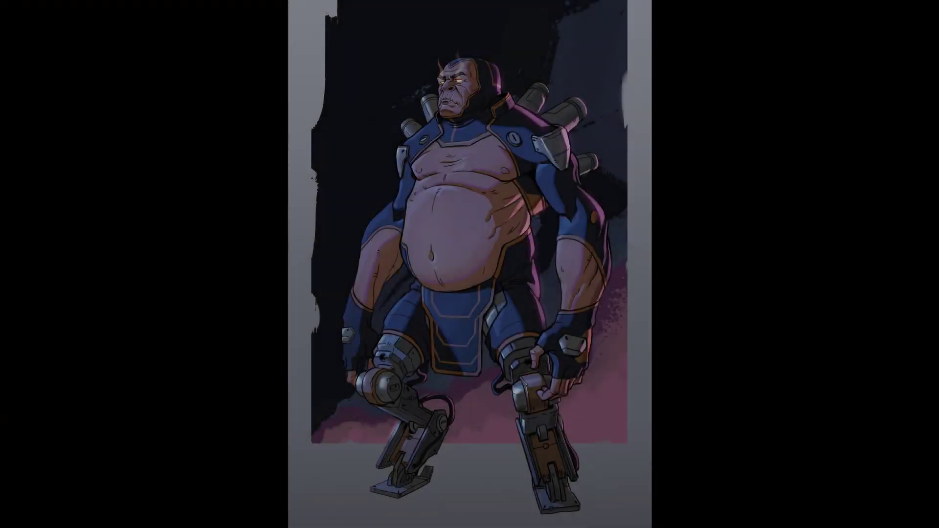